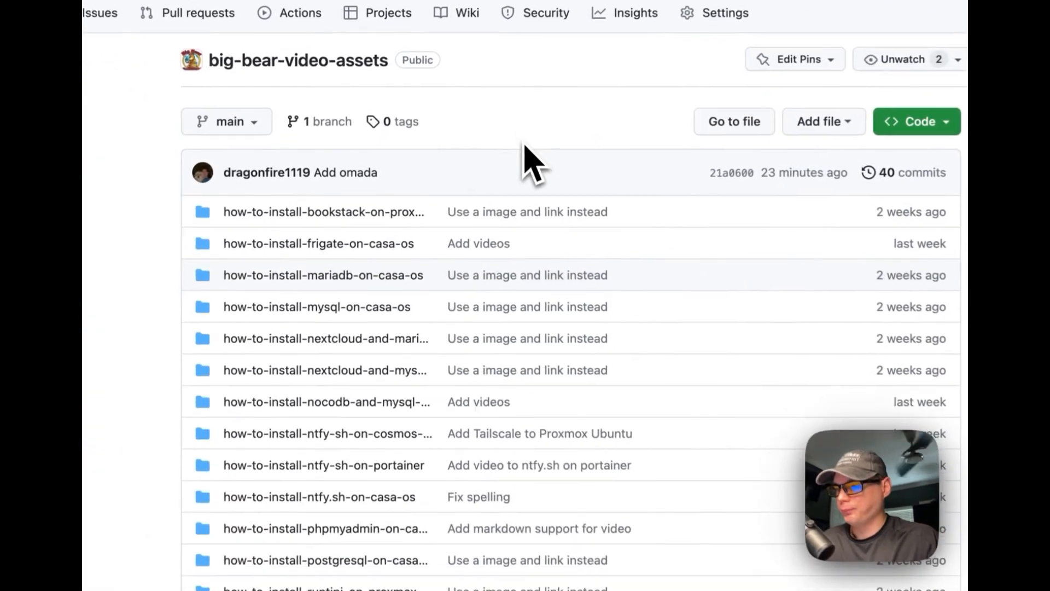
Open docker-compose-omada.yml in the how-to-install-tp-link-omada-on-casa-os folder
scroll(529, 165, down, 7)
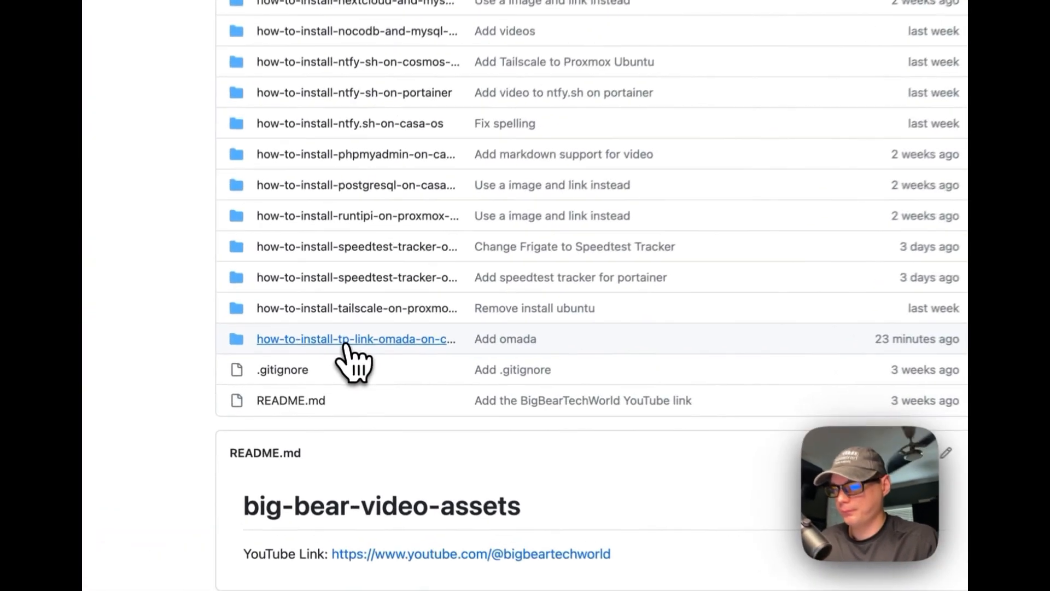
click(326, 367)
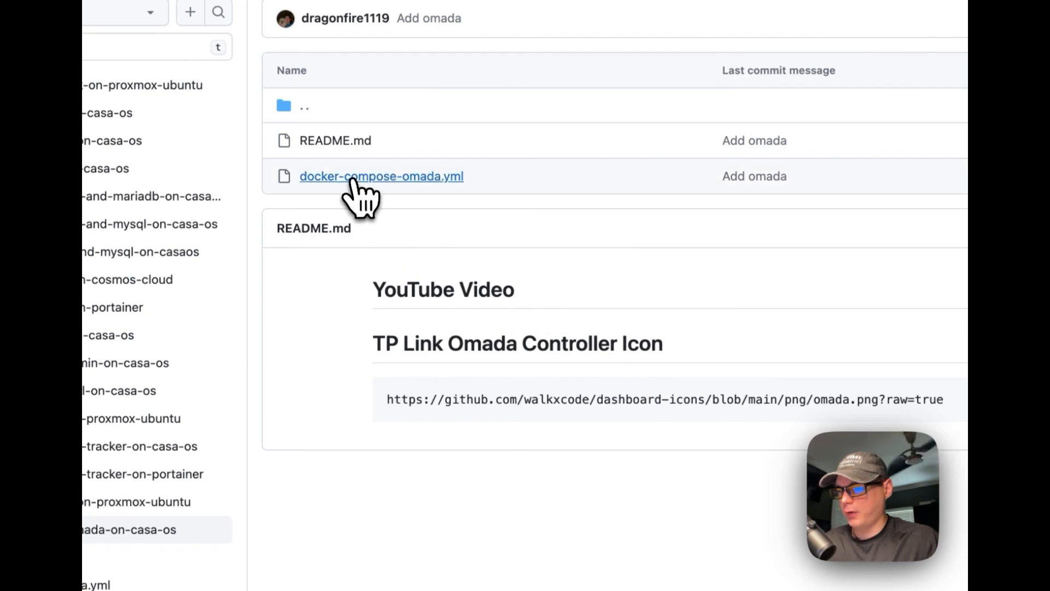
click(348, 177)
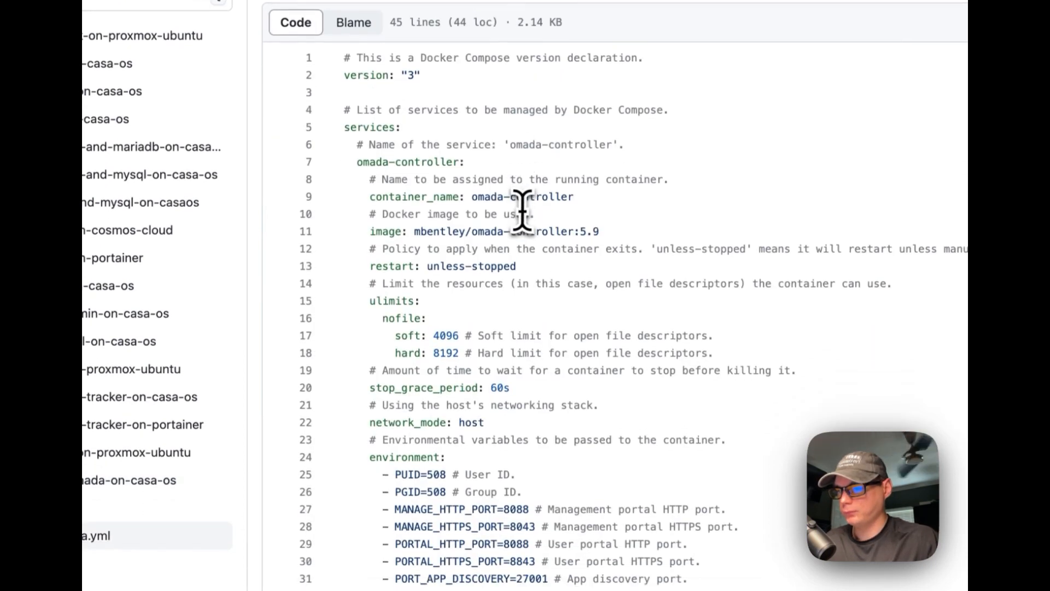
Highlight the version 3, services, omada-controller, container_name and image lines
drag(344, 58, 478, 58)
drag(489, 272, 596, 280)
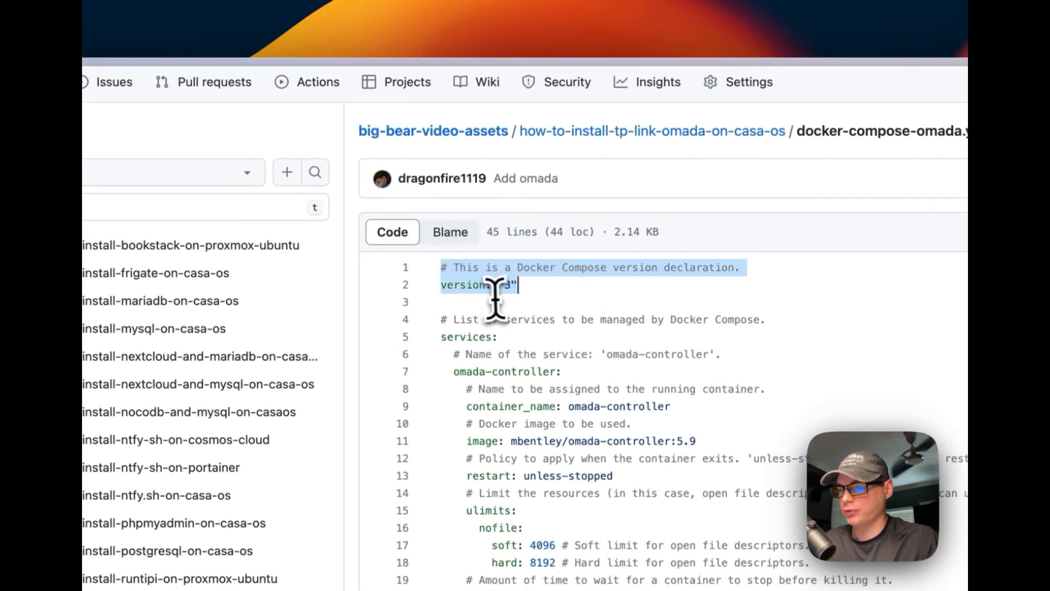
scroll(516, 299, down, 3)
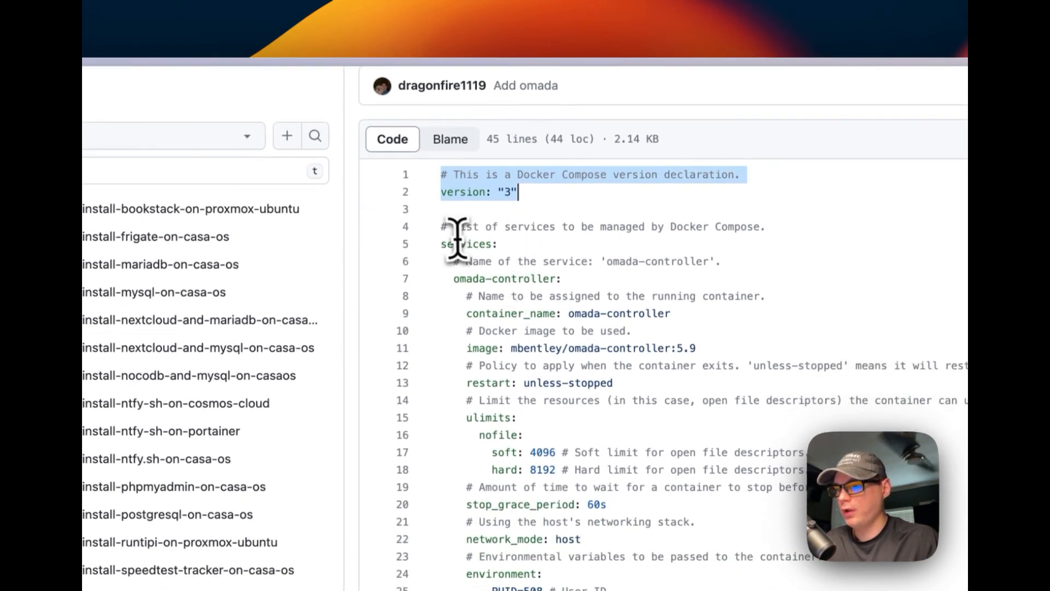
drag(445, 241, 547, 243)
drag(449, 278, 615, 279)
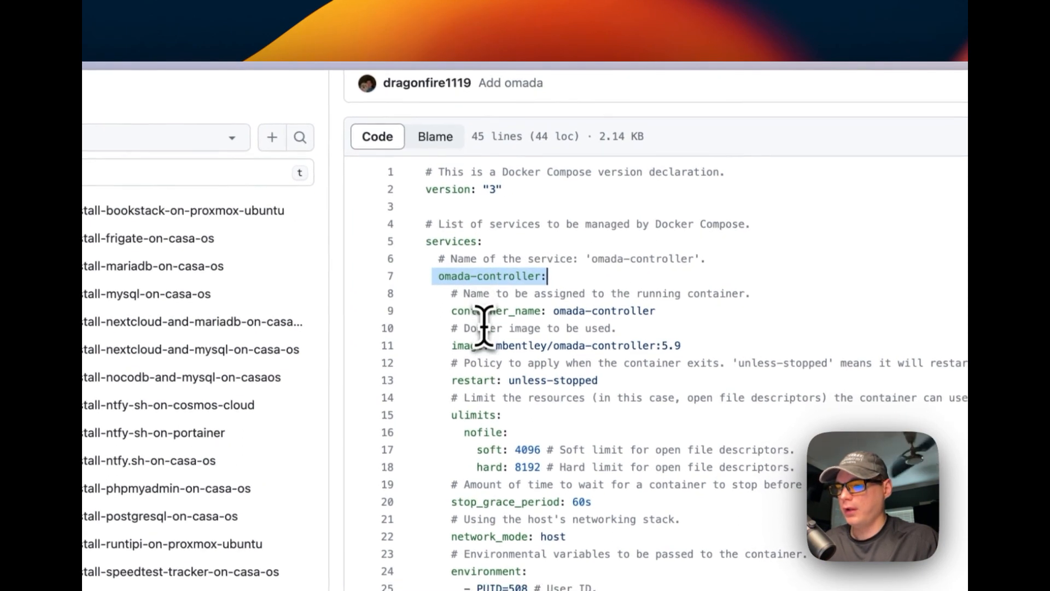
drag(446, 315, 710, 306)
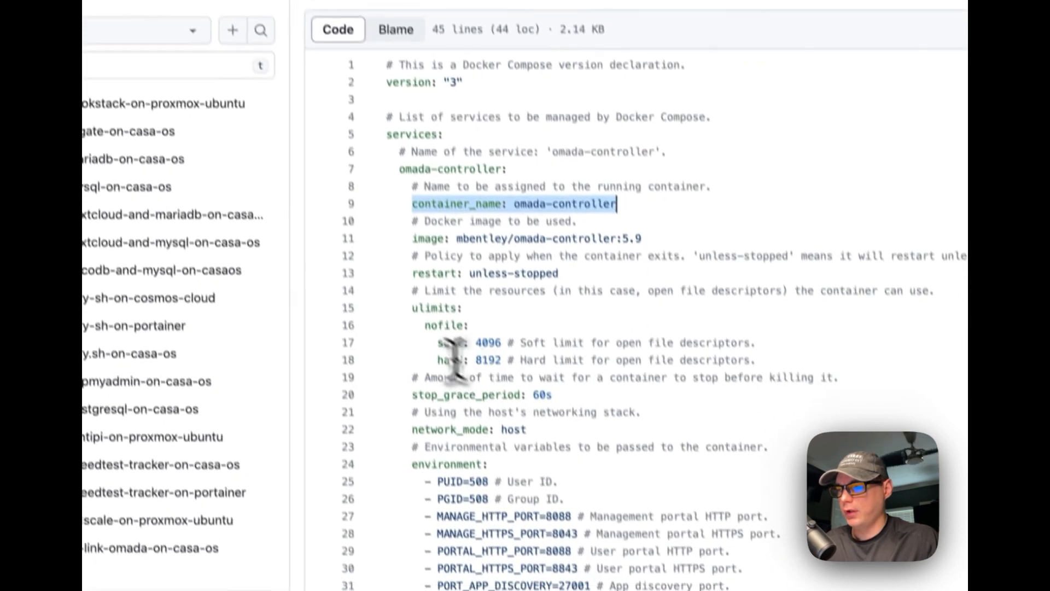
click(452, 347)
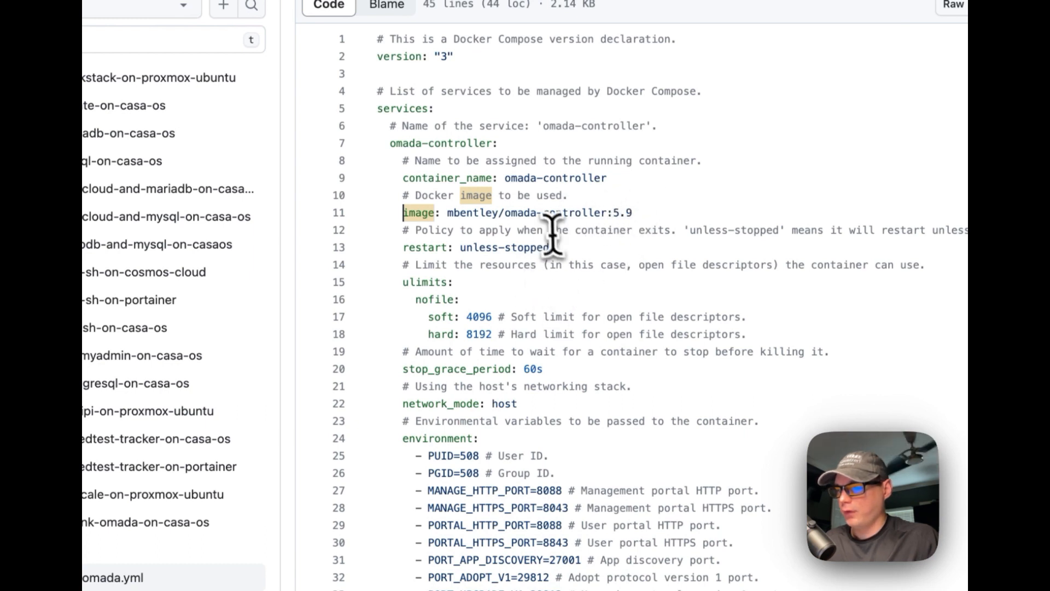
Highlight the restart unless-stopped policy and the ulimits open-file limits
drag(405, 230, 562, 244)
double_click(409, 268)
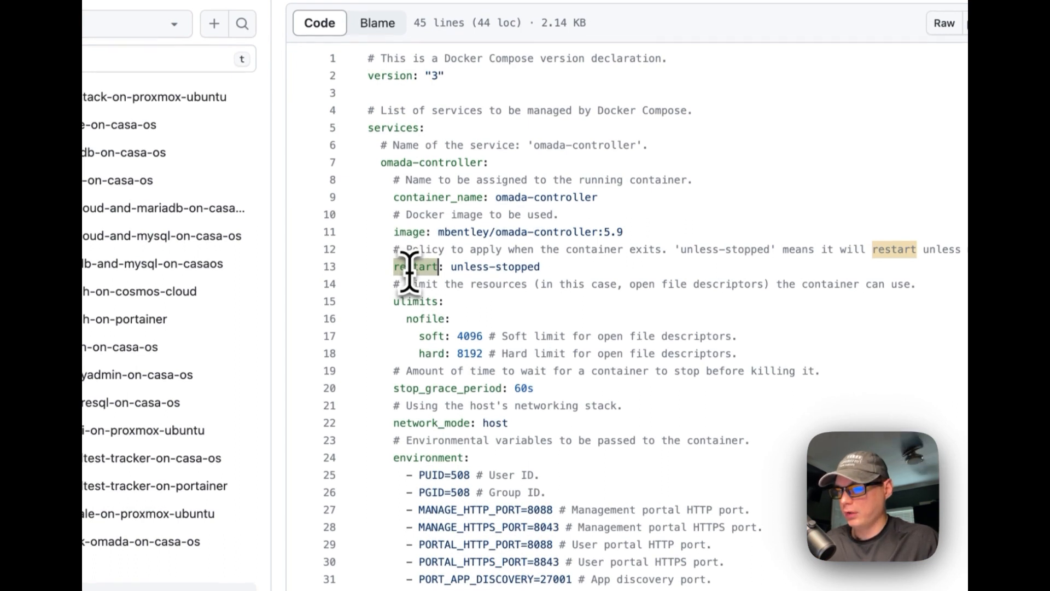
drag(388, 283, 622, 336)
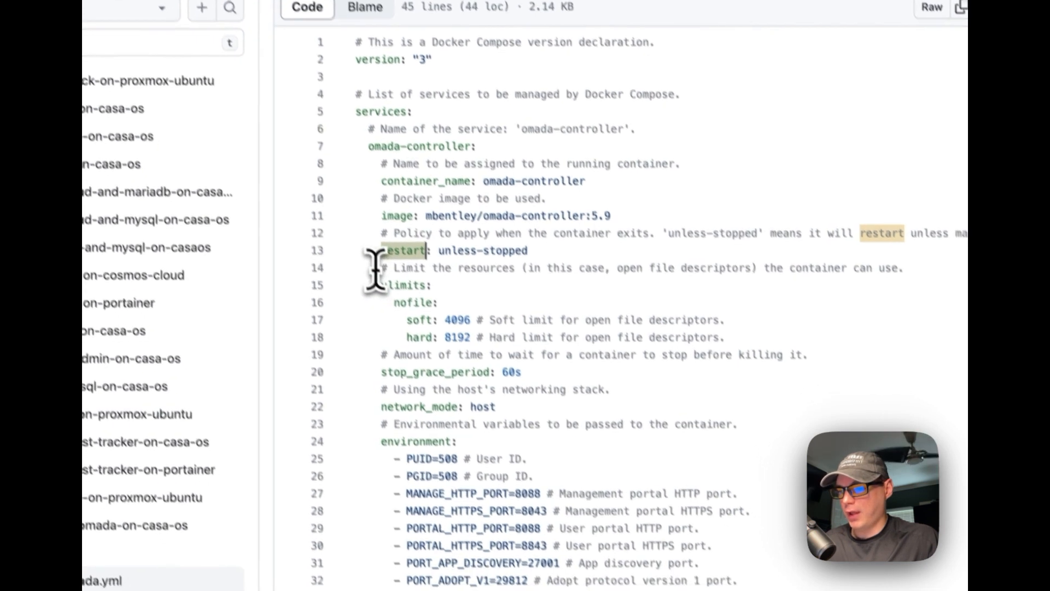
drag(587, 289, 641, 298)
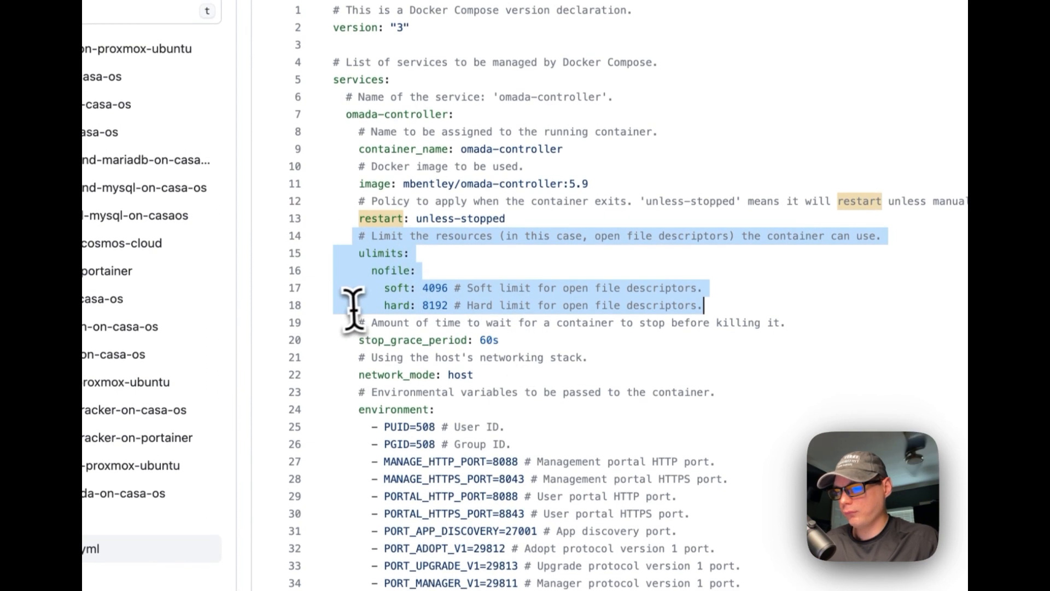
Highlight the stop_grace_period setting and the networking stack comment
drag(356, 323, 538, 336)
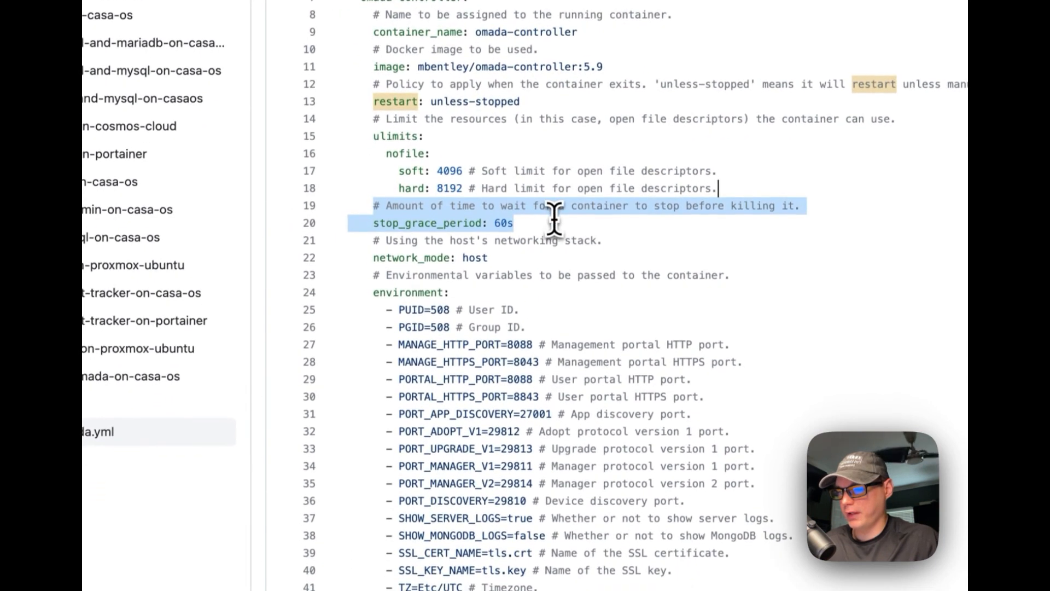
drag(554, 222, 510, 224)
drag(365, 241, 555, 274)
Show references to host in network_mode: host, then mark the environment variables block
click(539, 253)
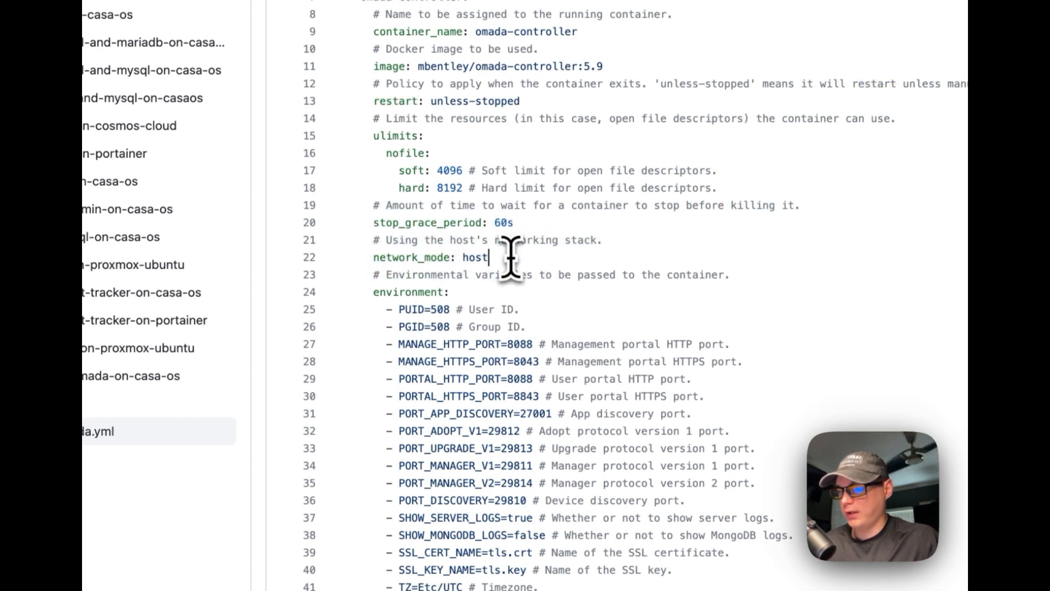
drag(374, 254, 444, 254)
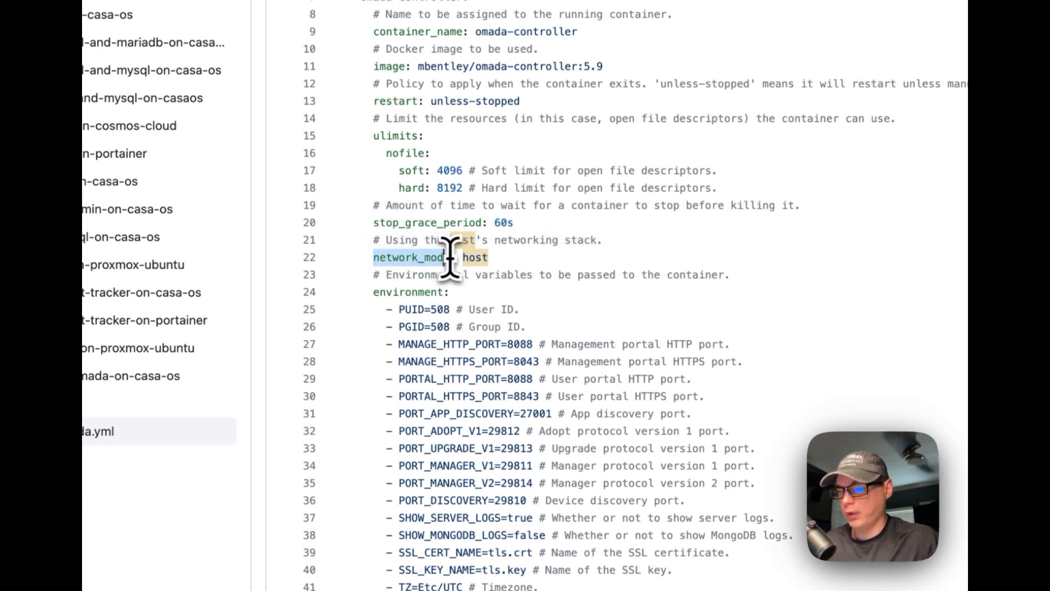
click(558, 255)
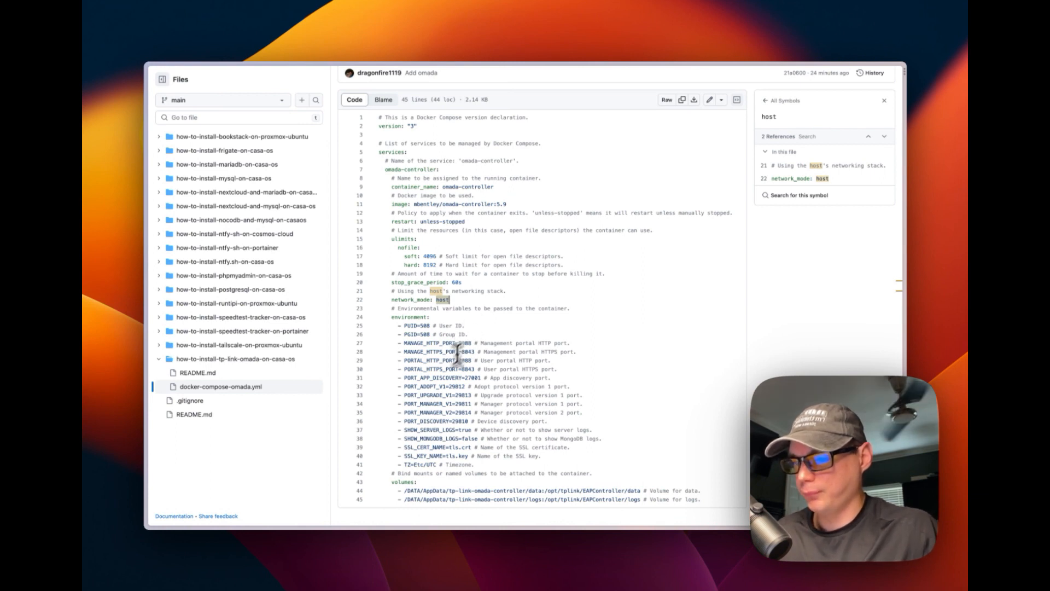
drag(393, 329, 546, 460)
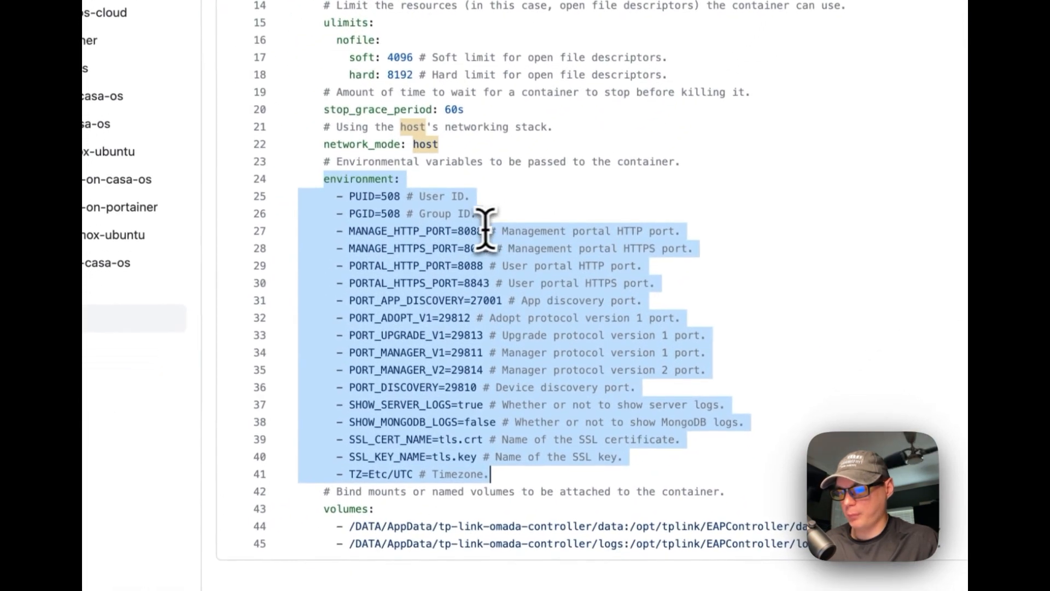
click(526, 263)
double_click(587, 229)
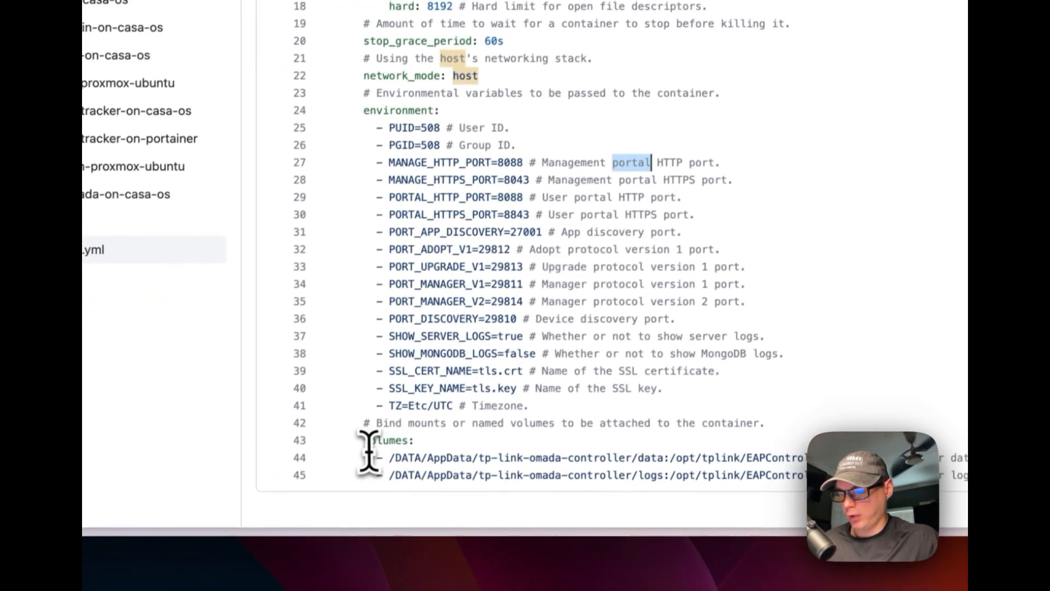
drag(334, 492, 938, 530)
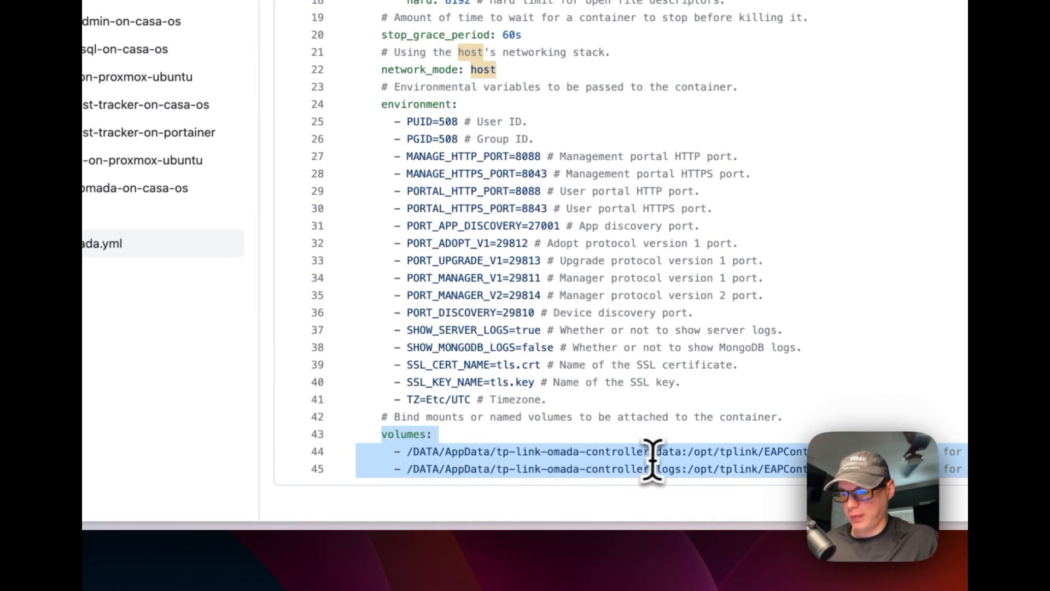
drag(407, 452, 836, 452)
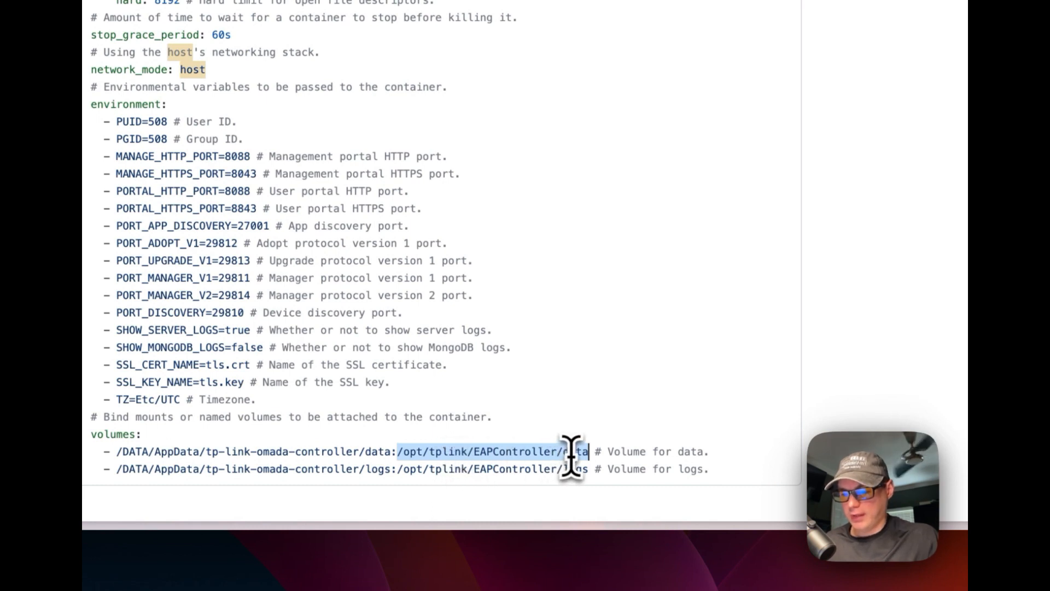
drag(397, 456, 581, 457)
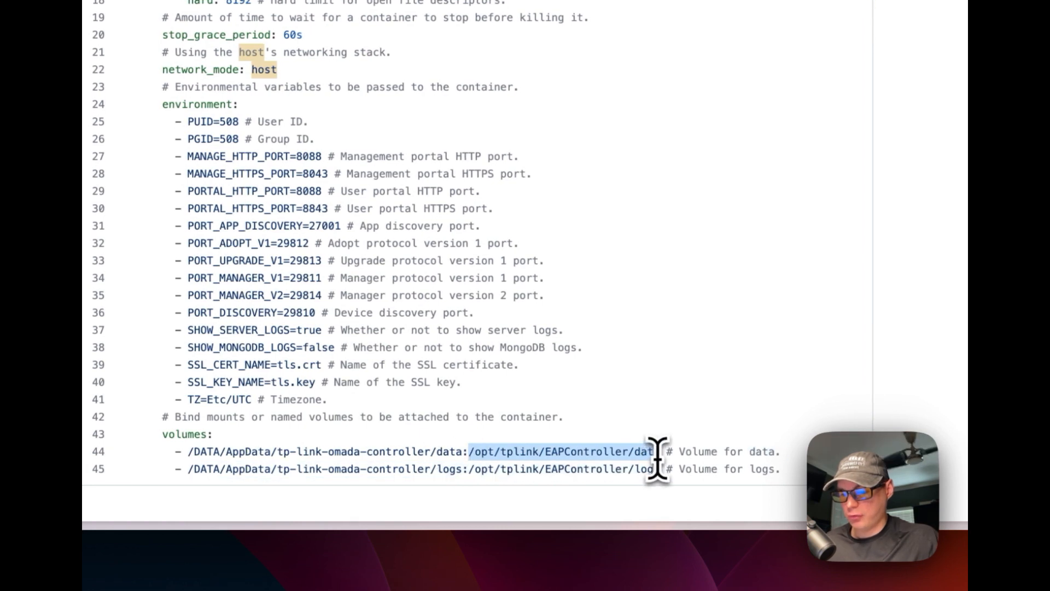
drag(187, 453, 459, 453)
drag(658, 454, 662, 453)
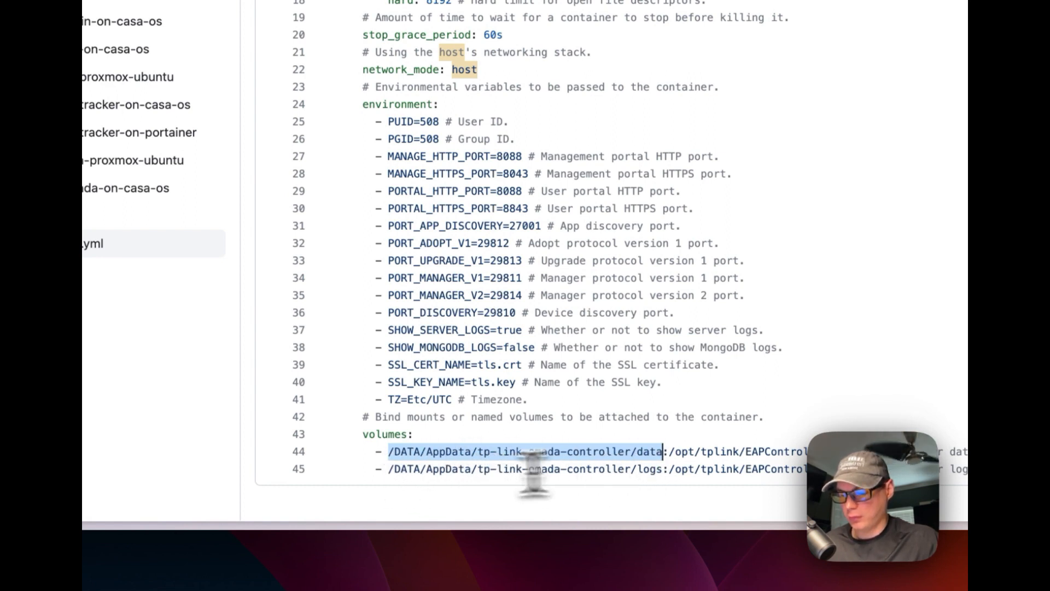
drag(388, 469, 665, 469)
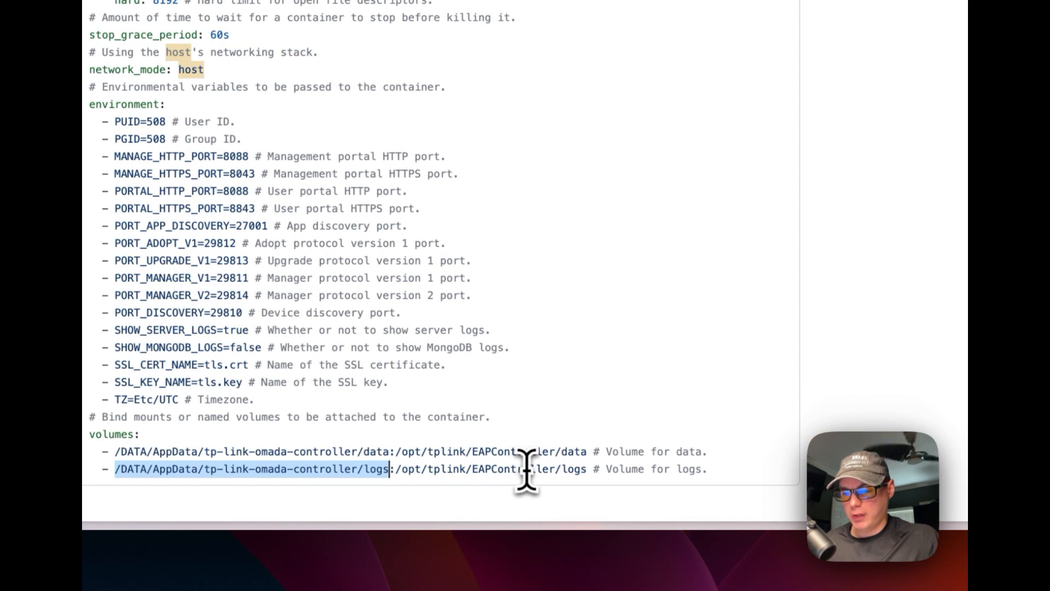
drag(395, 469, 564, 471)
drag(217, 469, 480, 469)
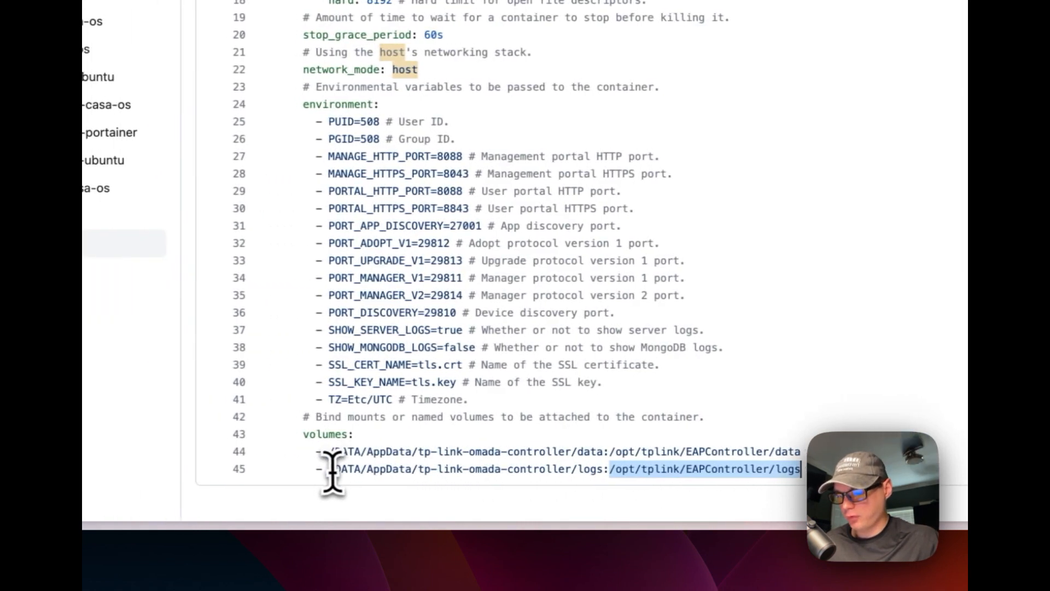
drag(618, 458, 805, 456)
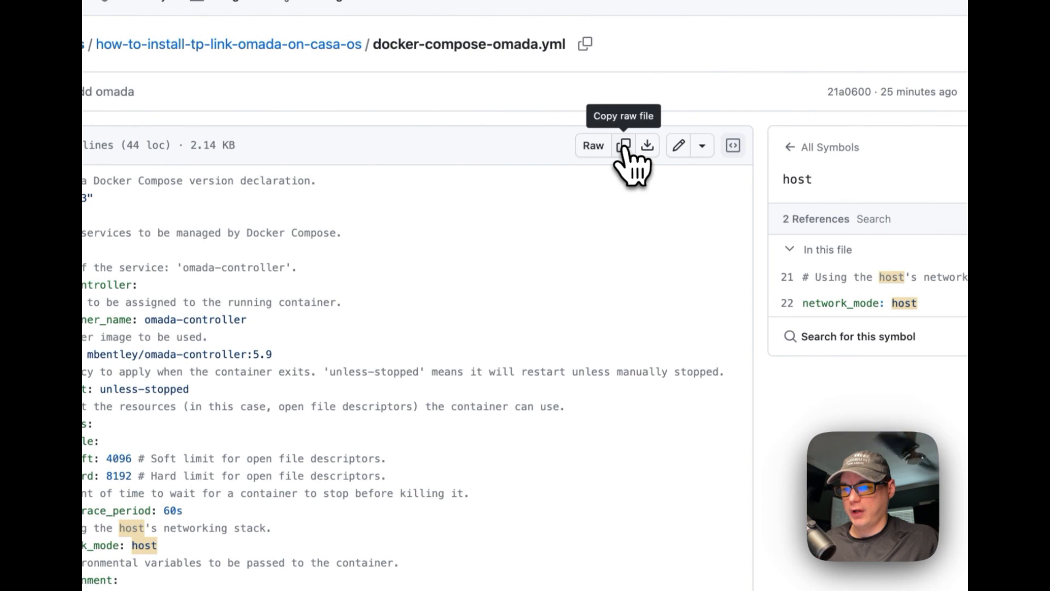
Copy the raw compose file and start a custom CasaOS app import from compose
click(624, 147)
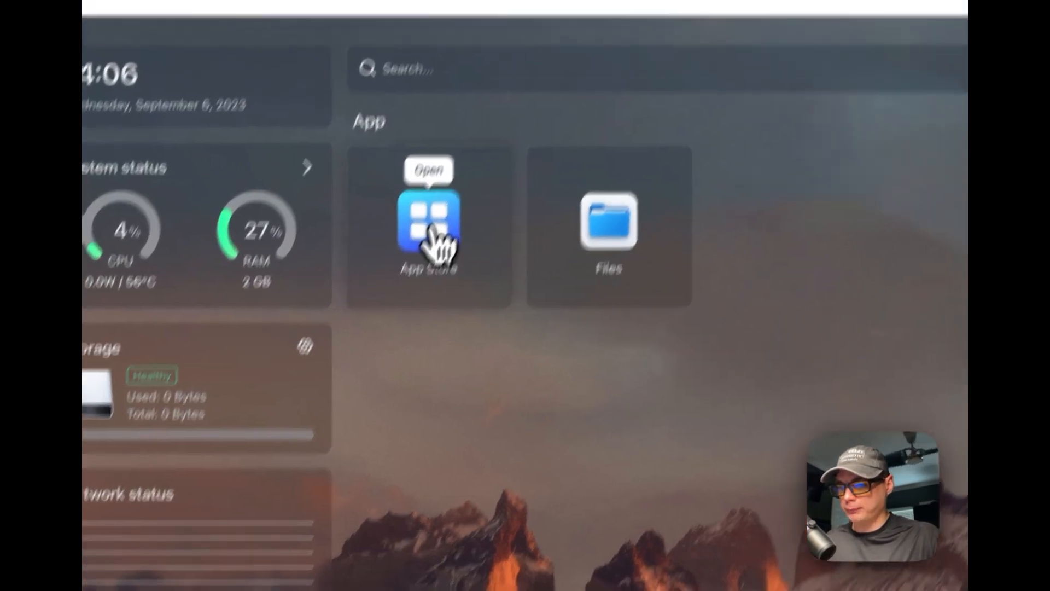
click(460, 181)
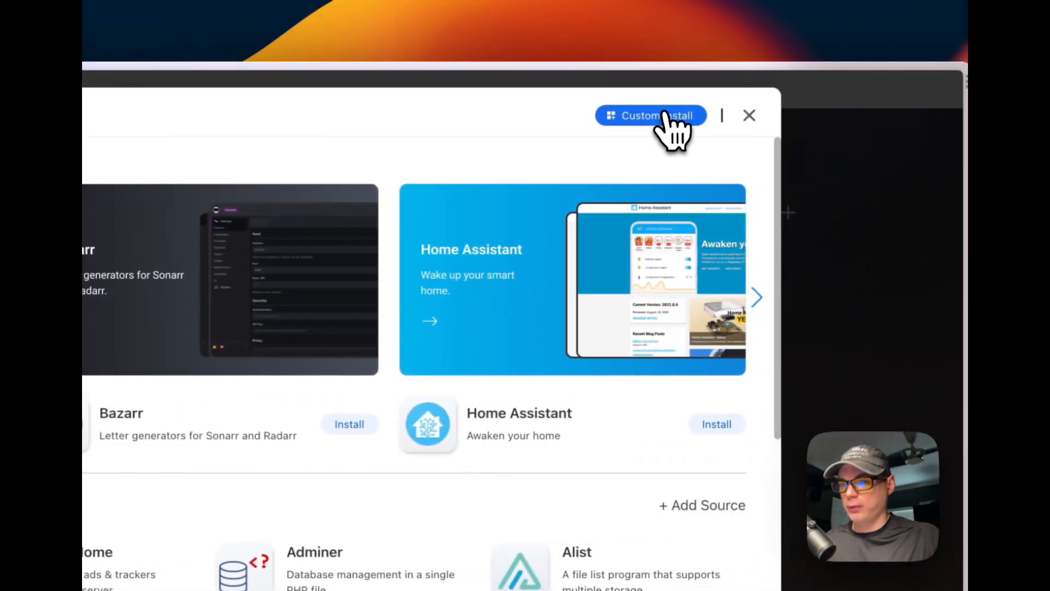
click(668, 115)
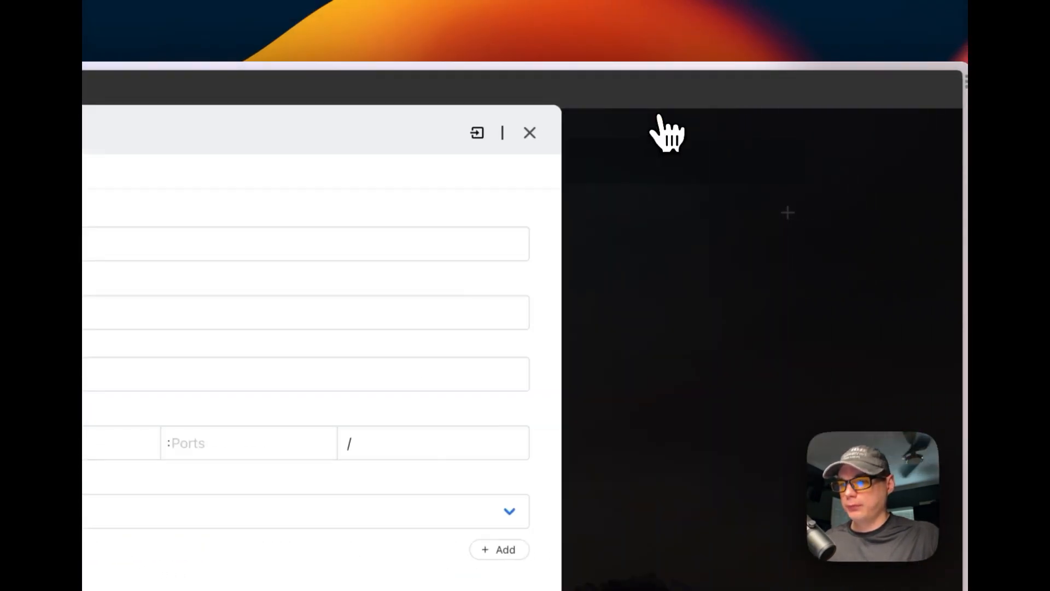
click(477, 133)
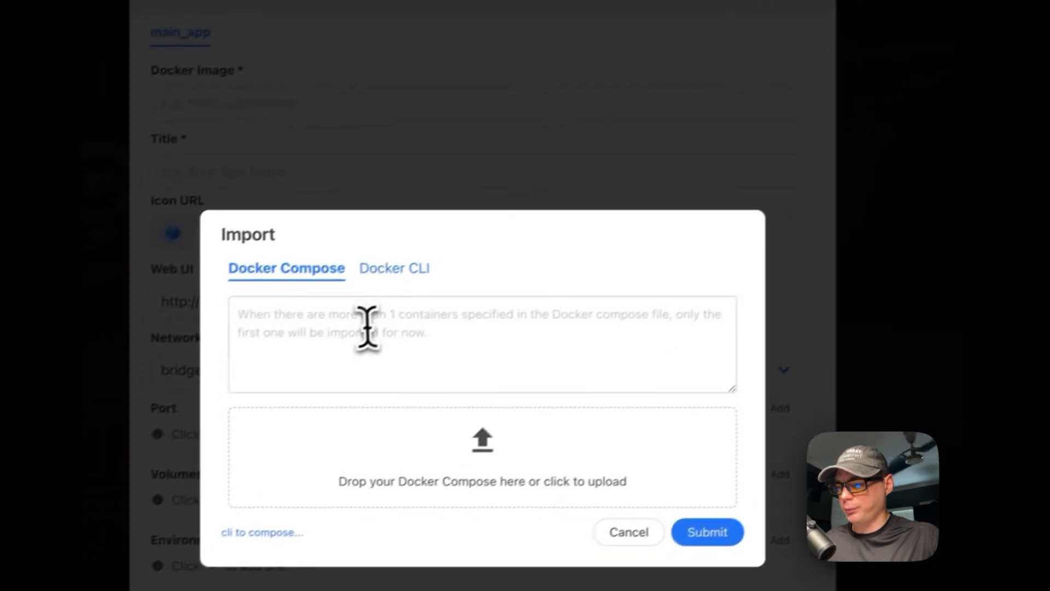
Paste the Omada compose into the Docker Compose box, review it, and submit
click(90, 472)
key(super+v)
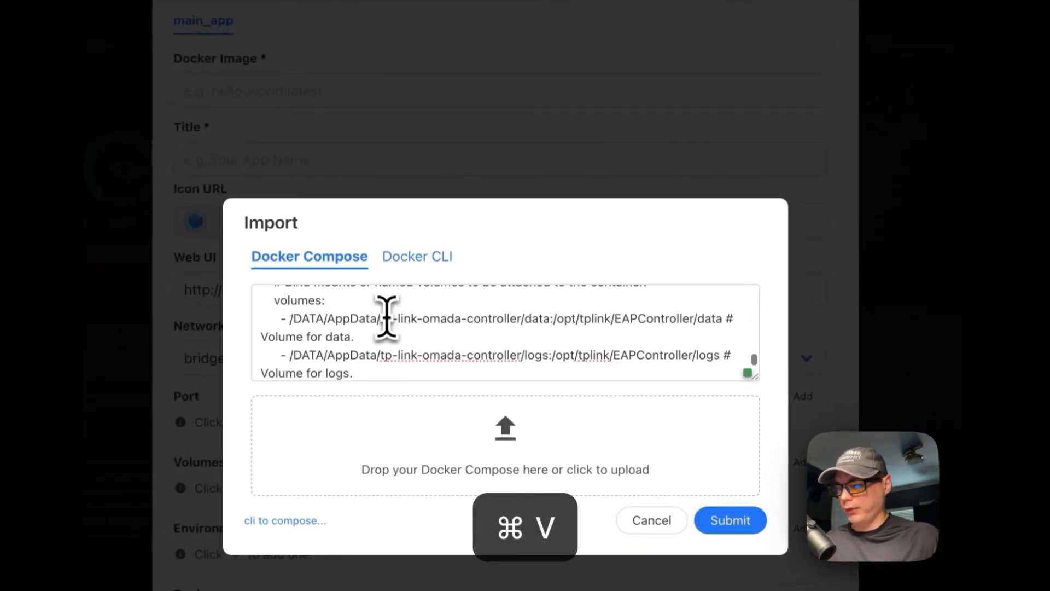
scroll(385, 328, up, 10)
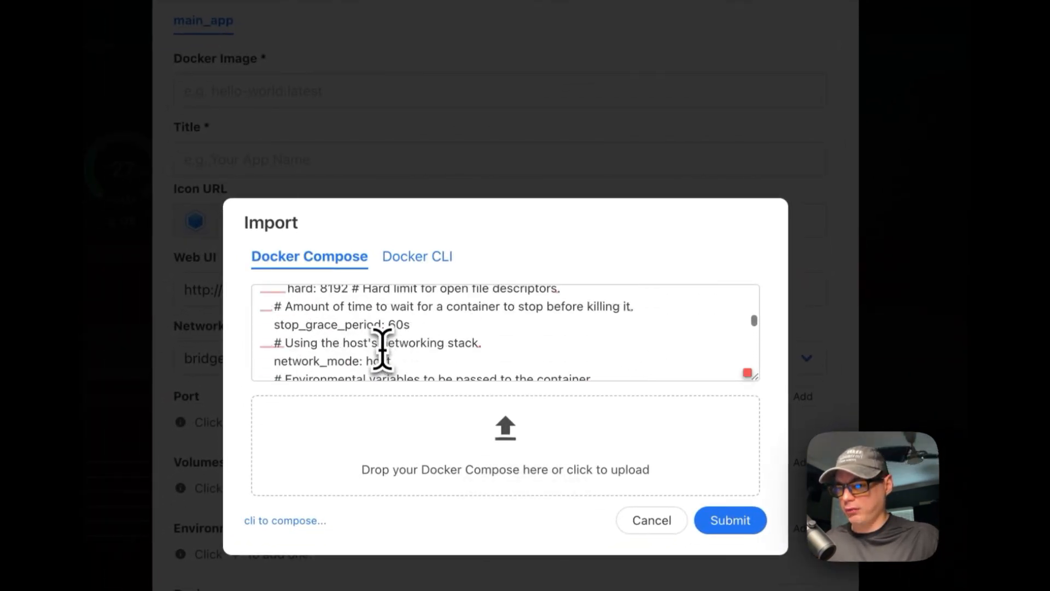
scroll(382, 349, up, 10)
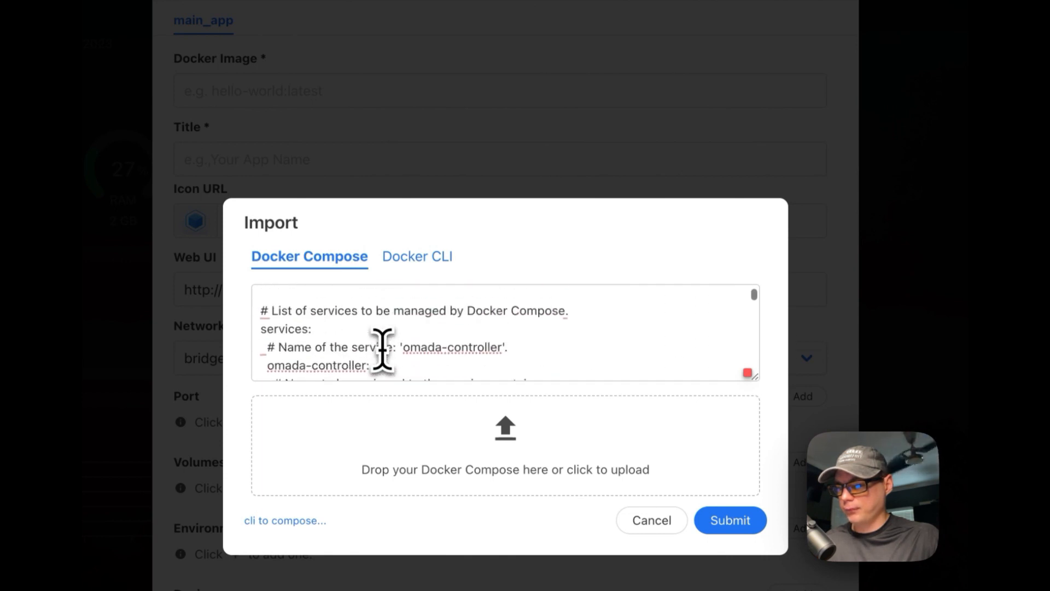
scroll(382, 349, down, 15)
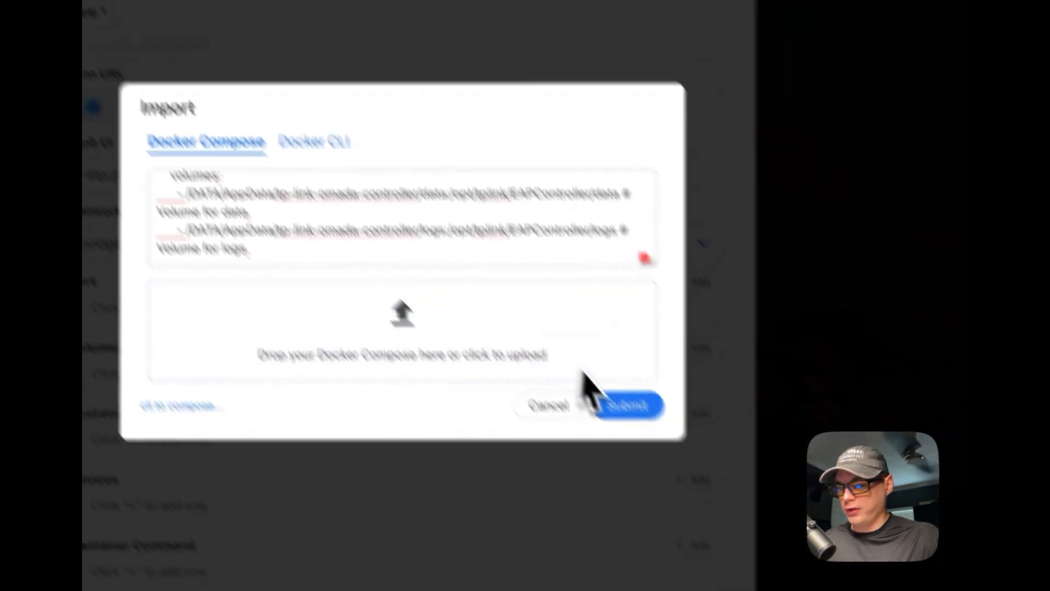
click(664, 307)
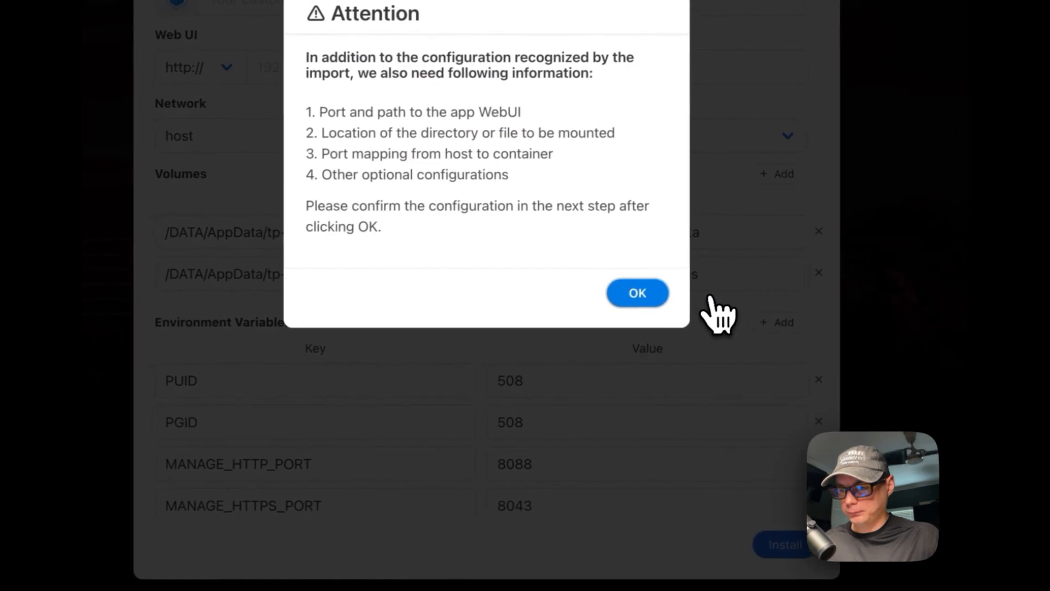
Acknowledge the notice, title the app 'TP-Link Omada', then go to GitHub for the icon link
click(647, 298)
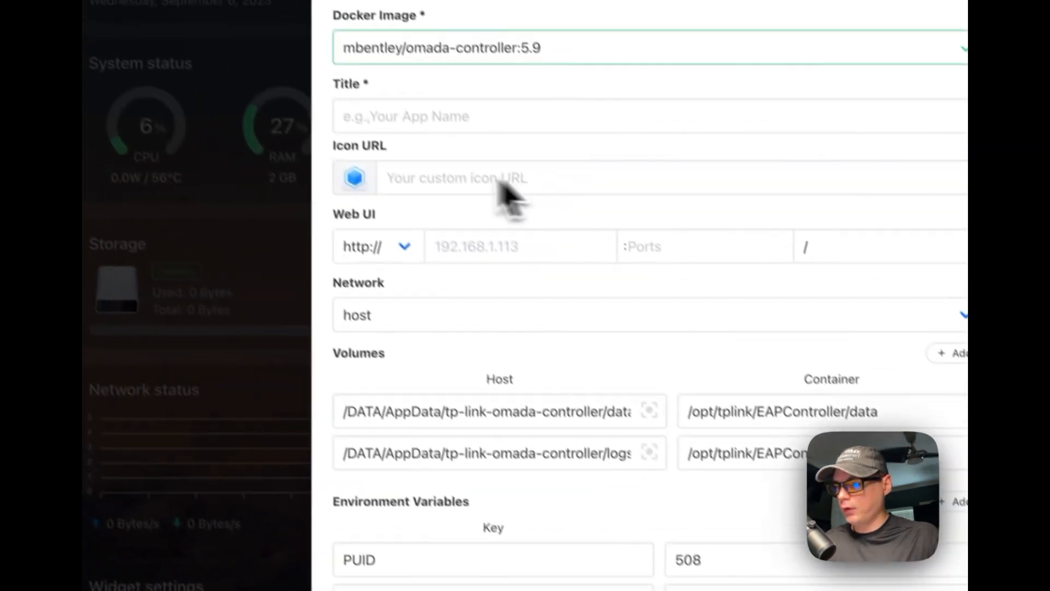
click(394, 115)
text(TP)
text(_)
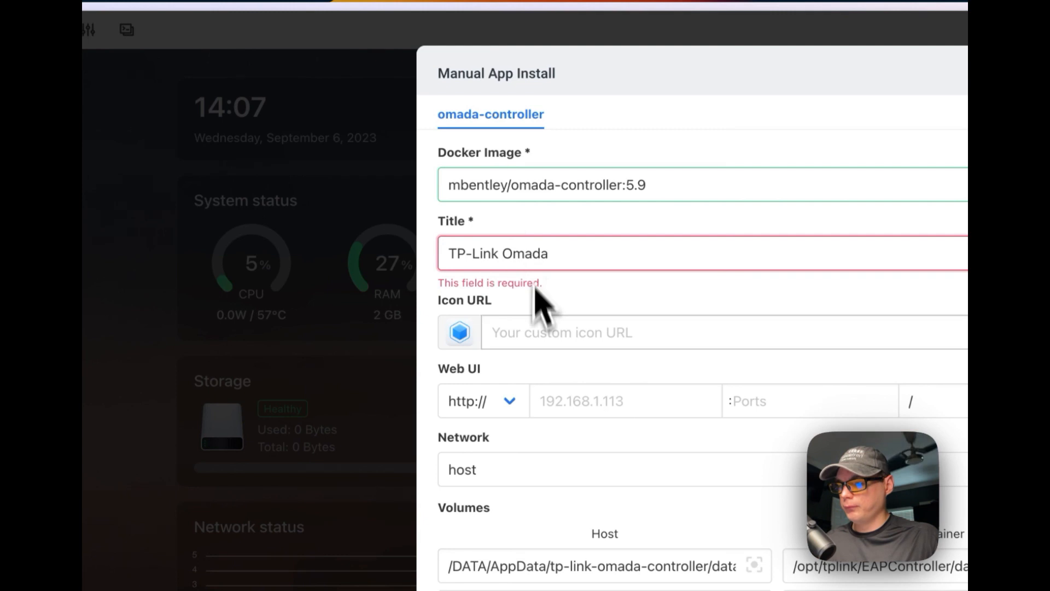
click(517, 333)
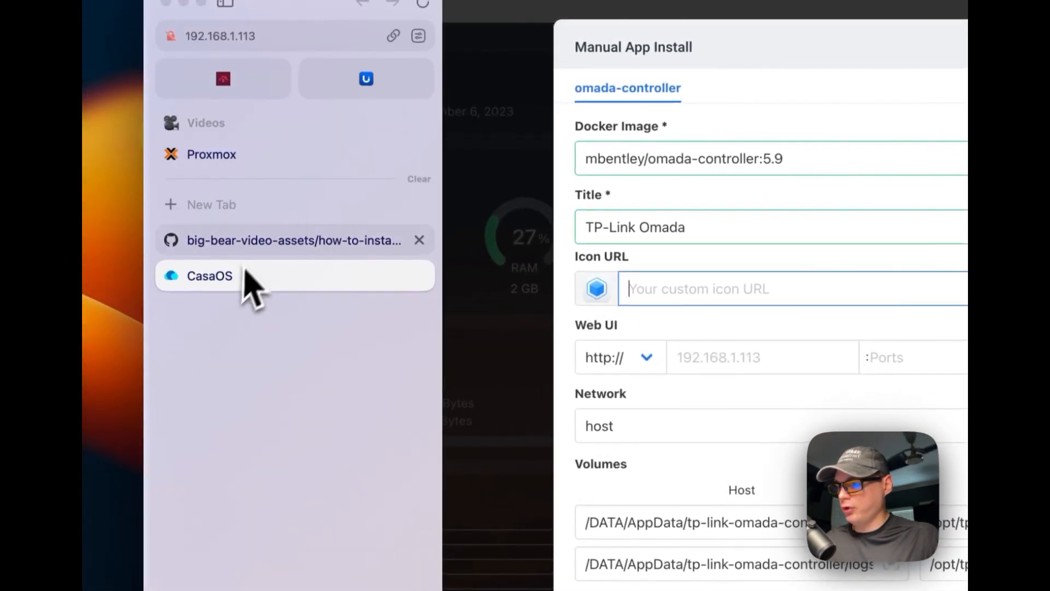
click(251, 246)
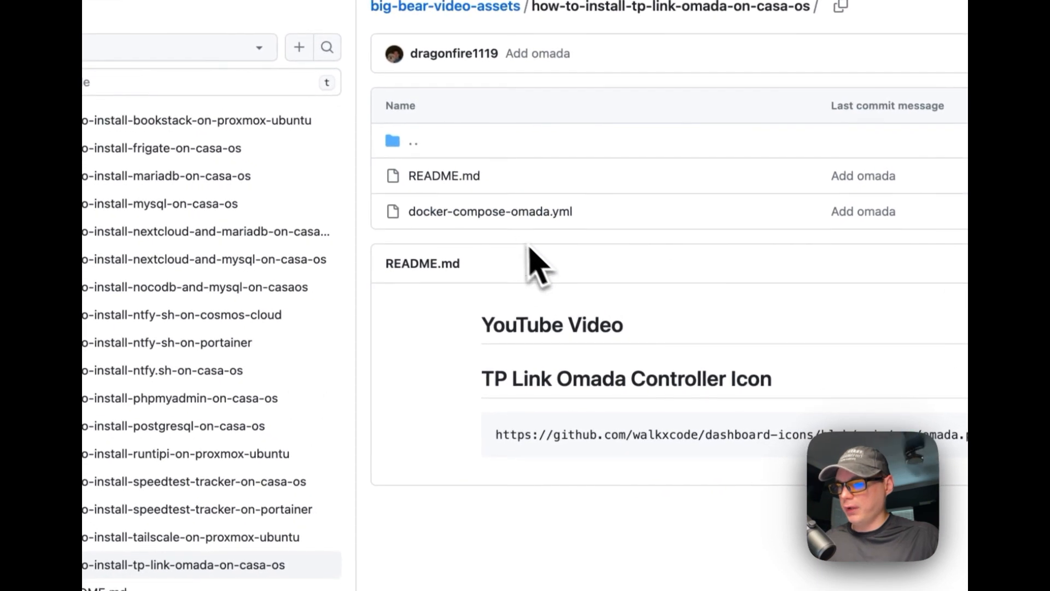
Copy the omada.png icon link from the README's TP Link Omada Controller Icon section
drag(480, 378, 776, 381)
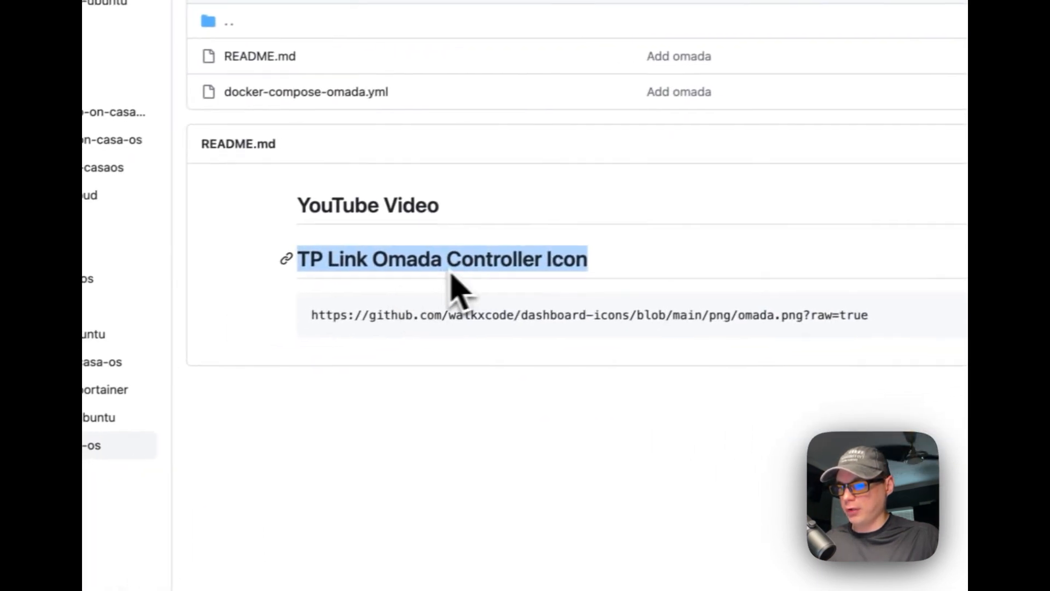
click(758, 271)
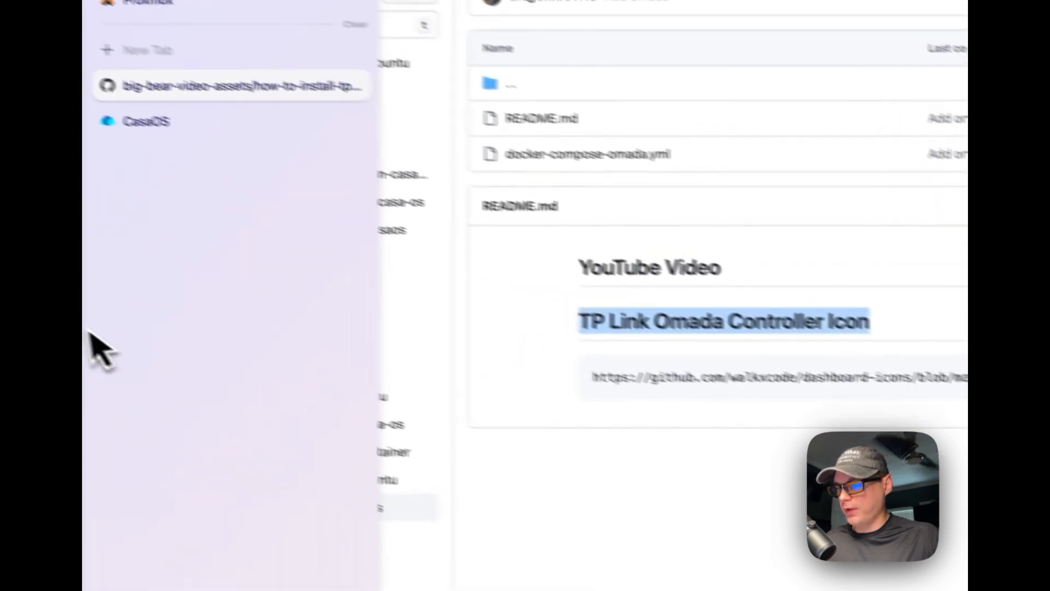
click(202, 249)
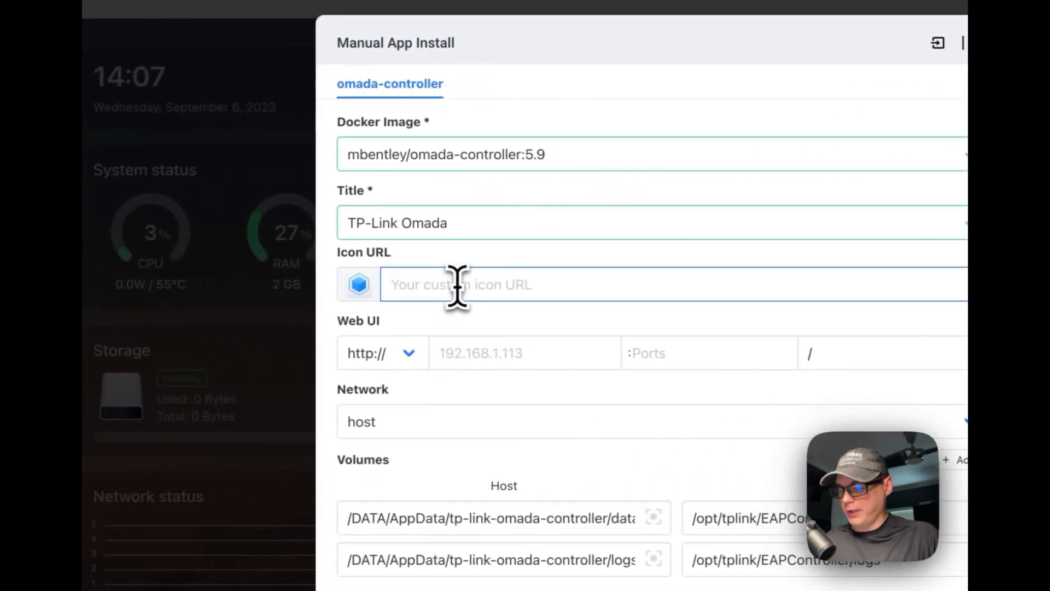
Paste the Omada icon link into Icon URL and use 8088 as the Web UI port
key(super+v)
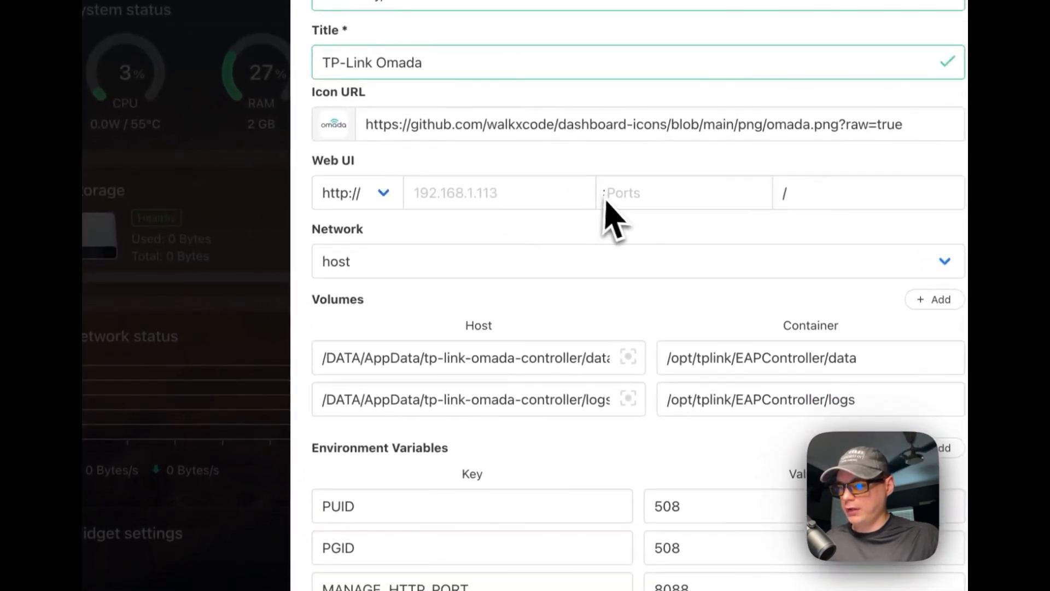
scroll(612, 219, down, 5)
double_click(678, 463)
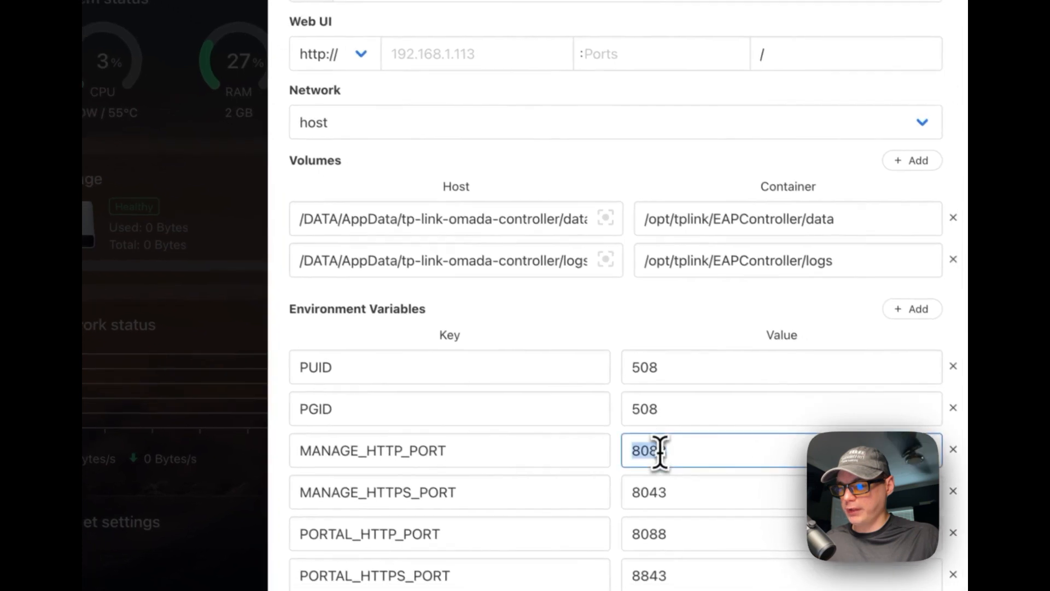
key(super+c)
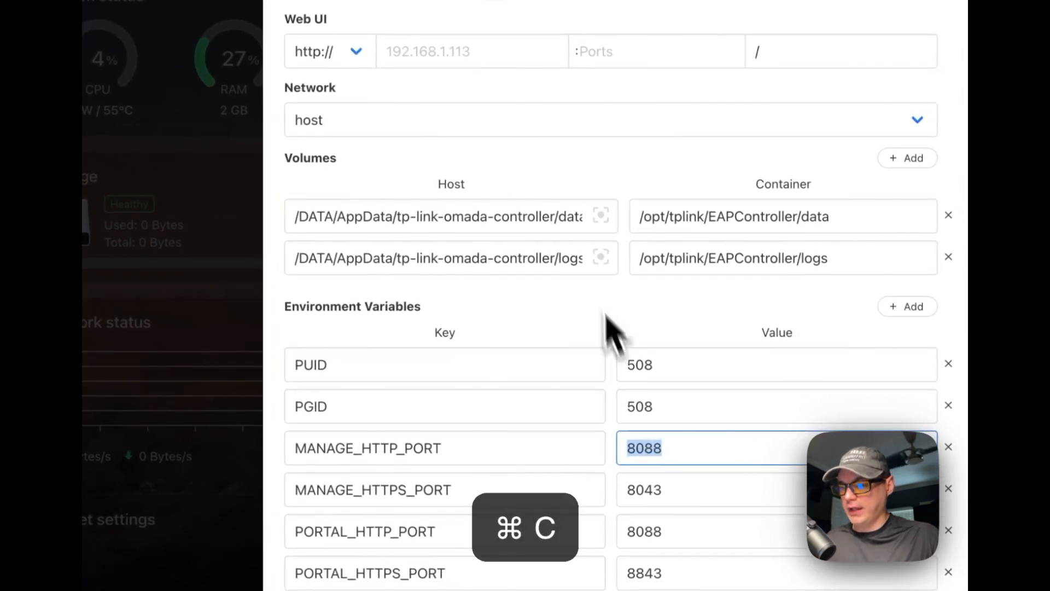
scroll(601, 300, up, 5)
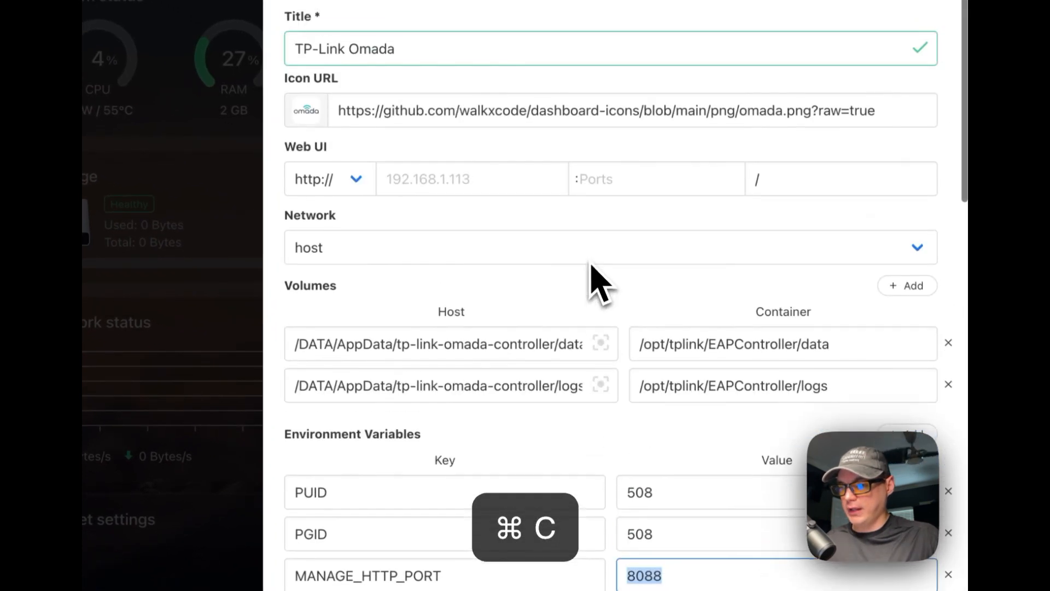
click(605, 177)
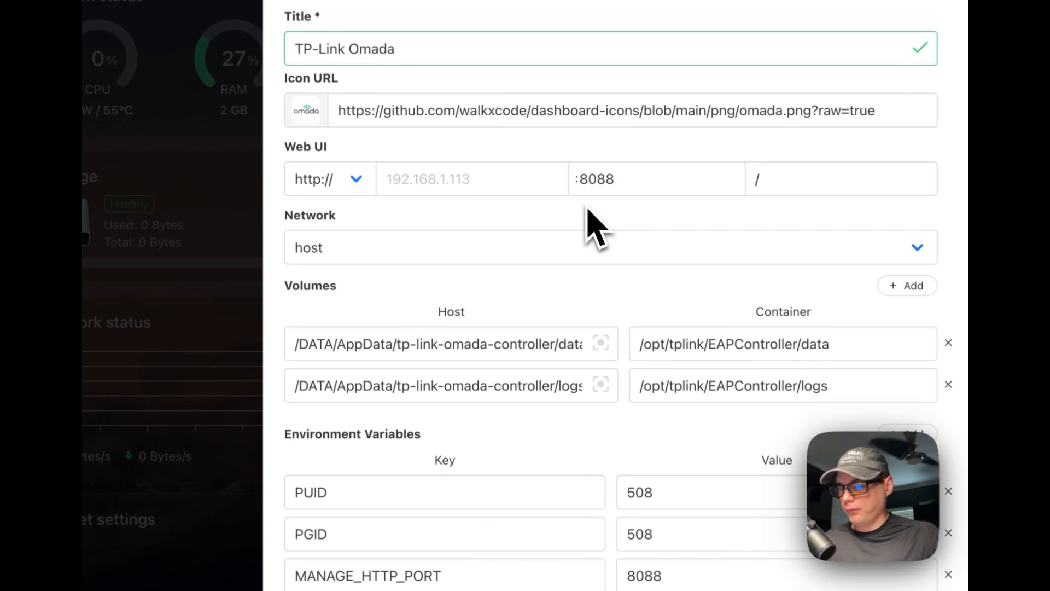
Scroll through the install form to review the environment variables
scroll(591, 223, down, 8)
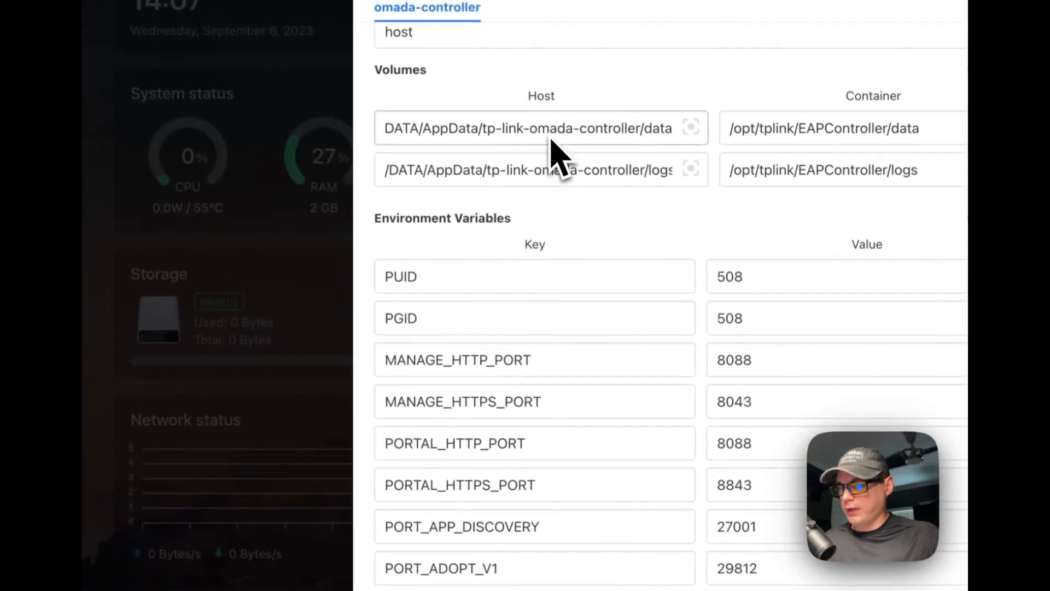
scroll(579, 183, right, 1)
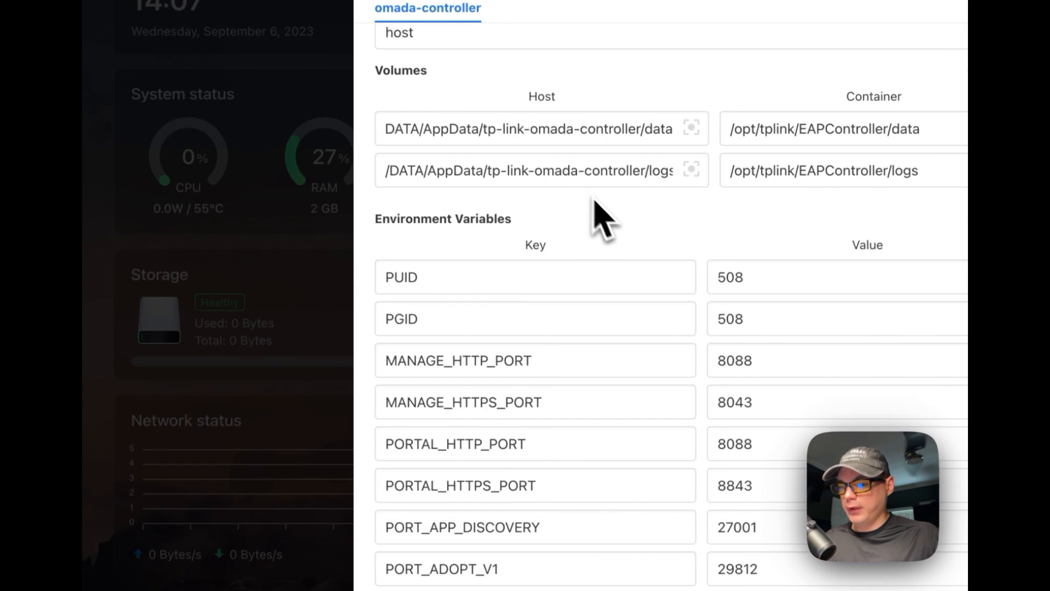
scroll(601, 219, down, 12)
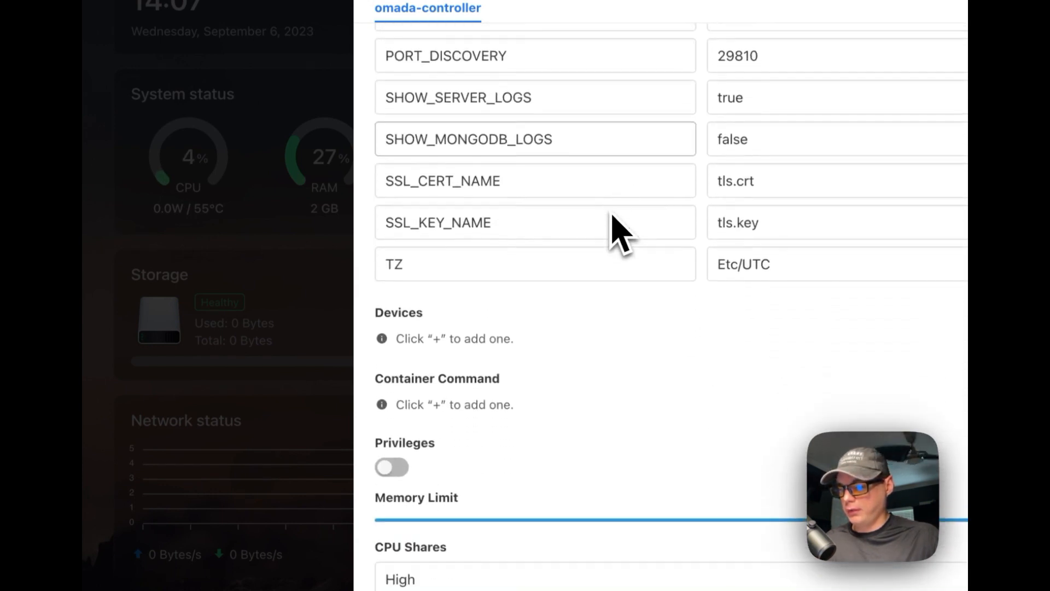
scroll(621, 232, down, 4)
scroll(613, 465, up, 10)
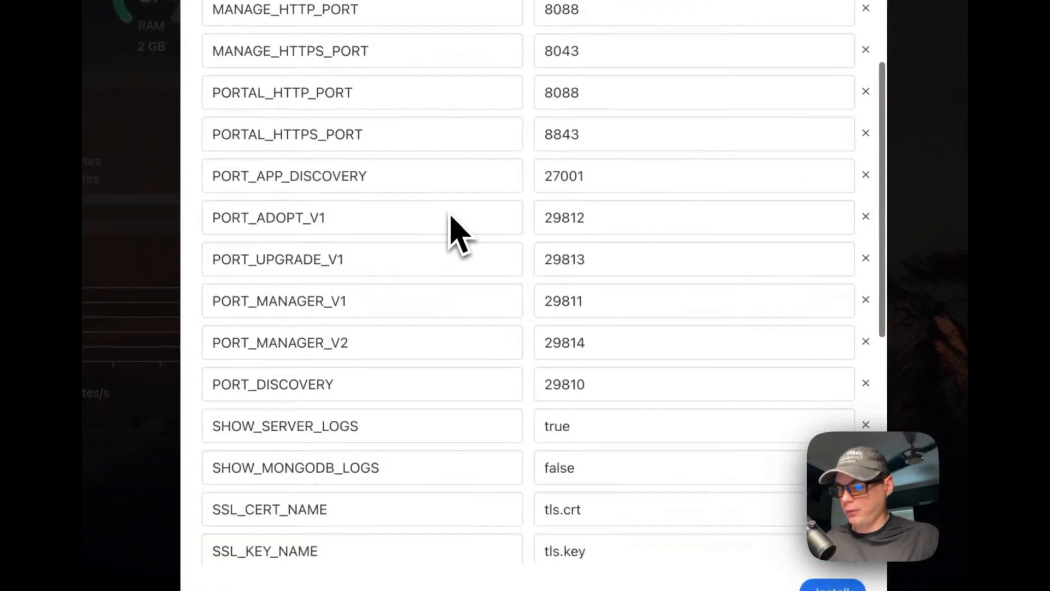
scroll(451, 225, up, 9)
Install TP-Link Omada and let the finished installation close in the background
click(536, 457)
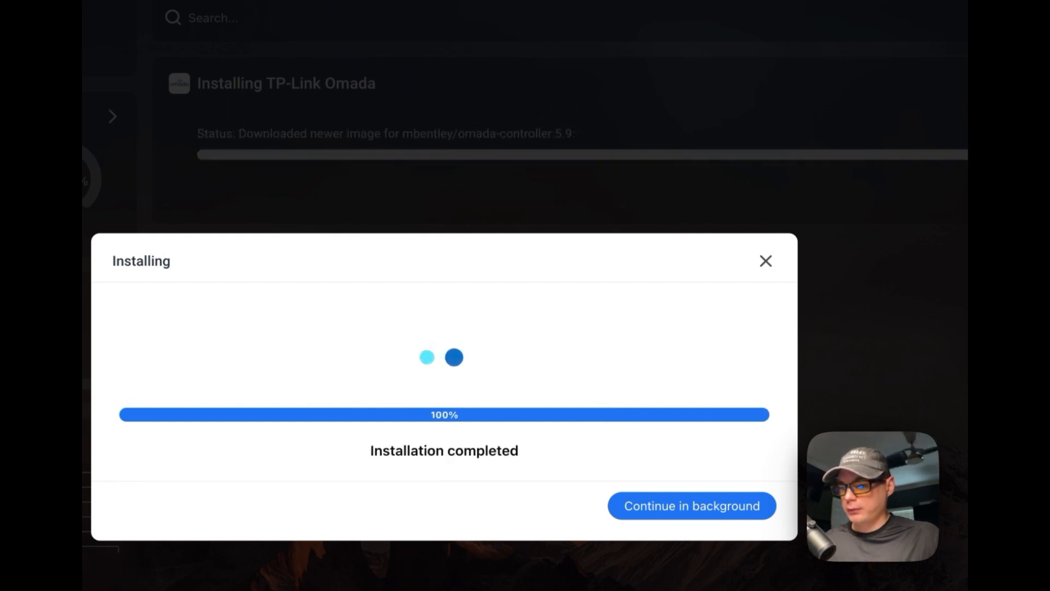
click(649, 512)
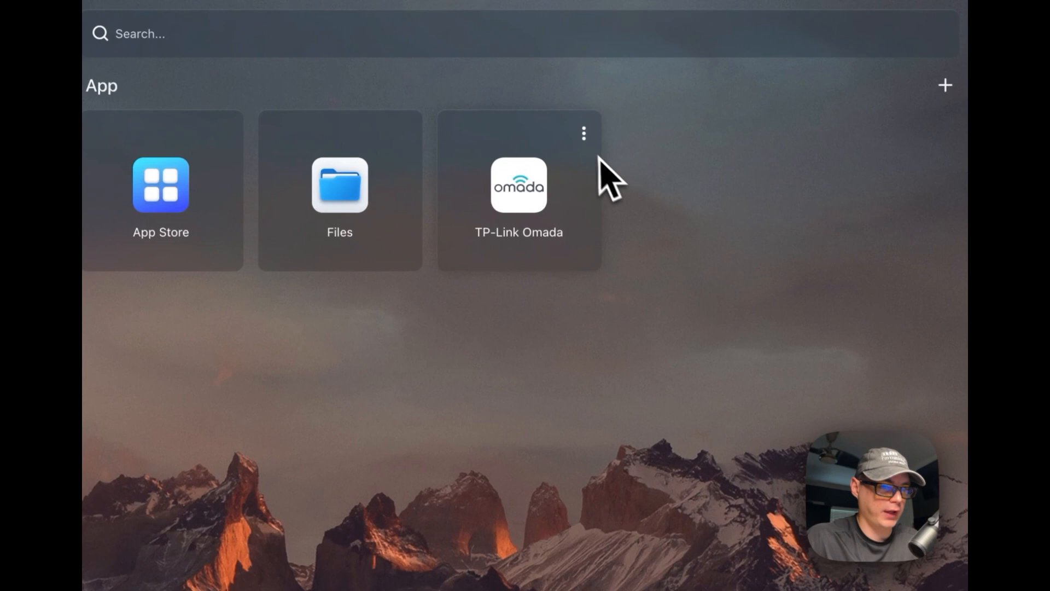
click(584, 131)
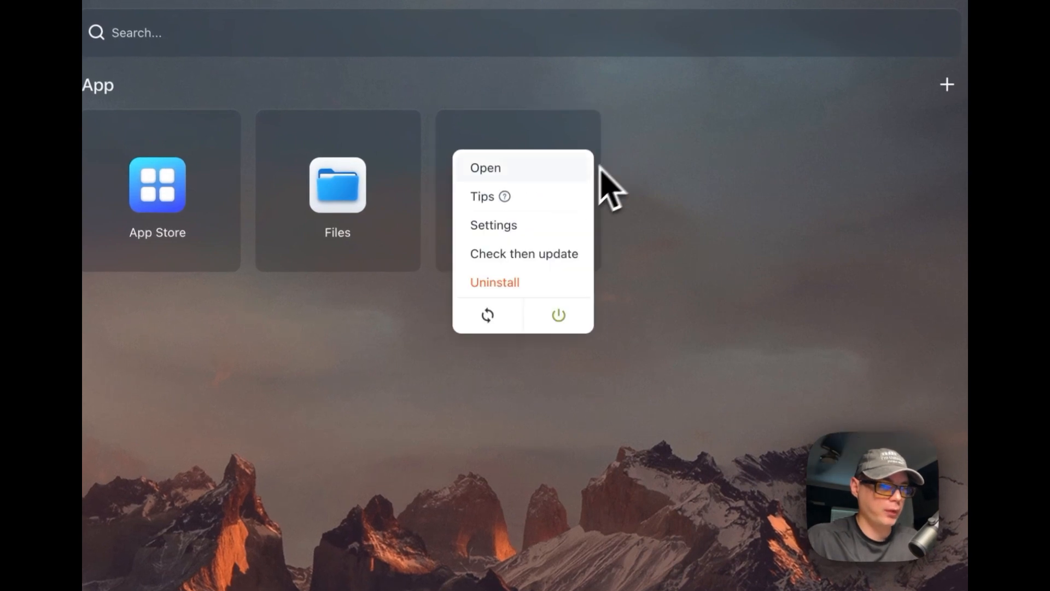
Open the TP-Link Omada tips note, type 'test', and close it
click(527, 198)
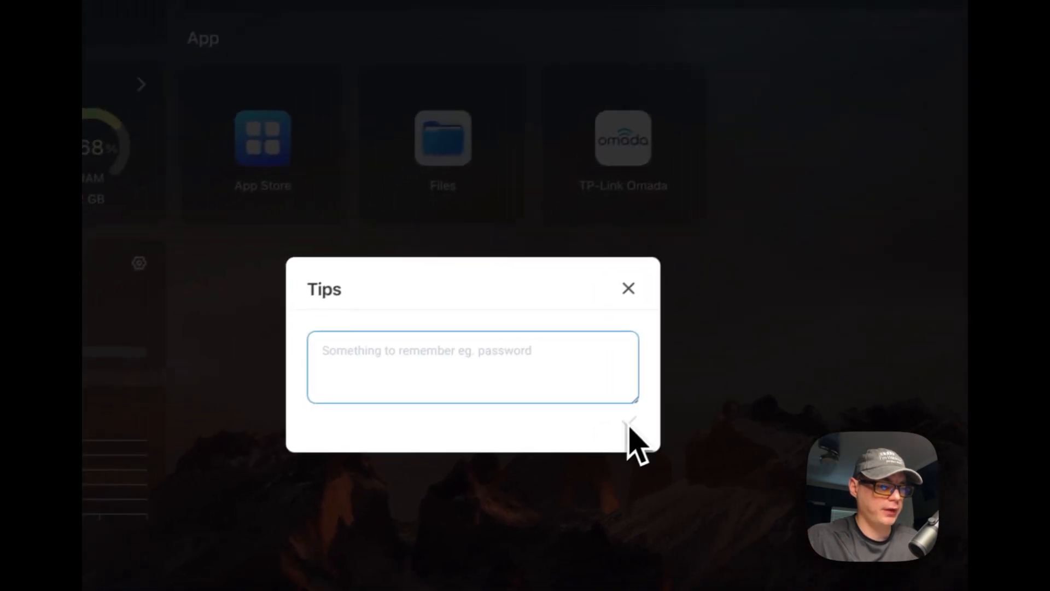
text(t)
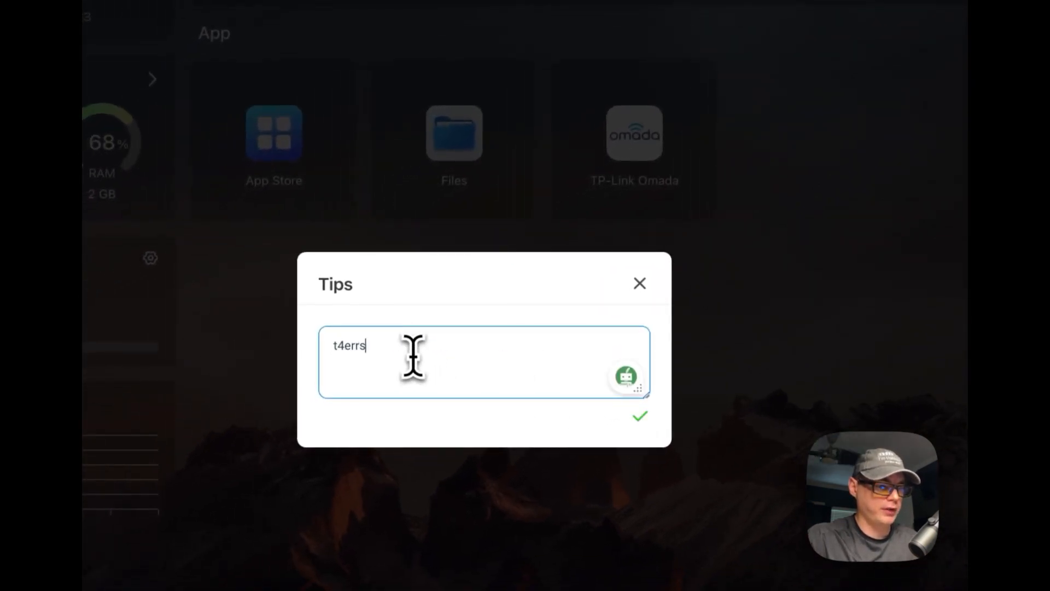
text(est)
key(Return)
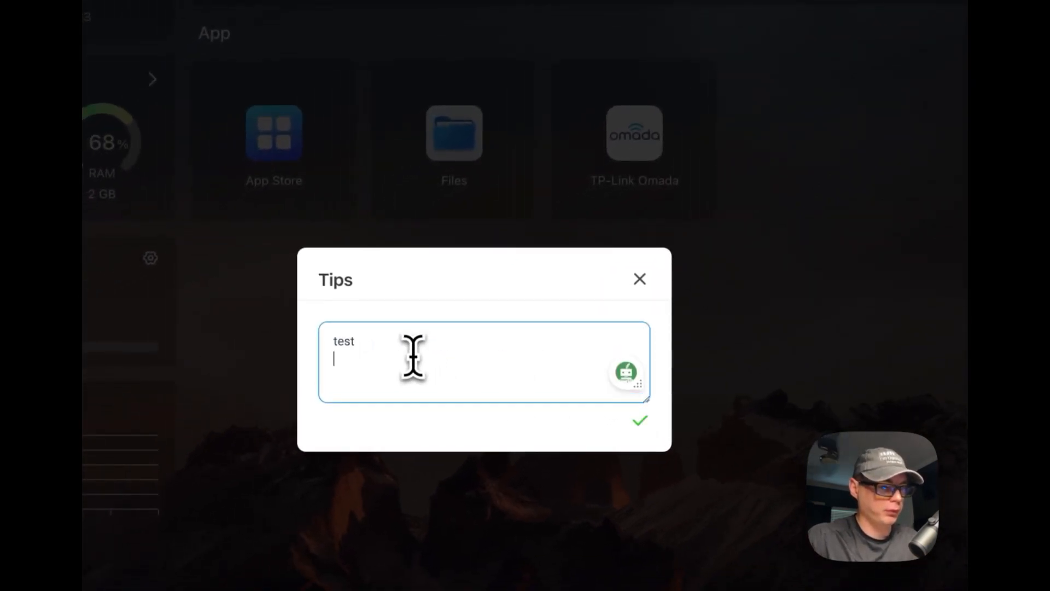
click(640, 279)
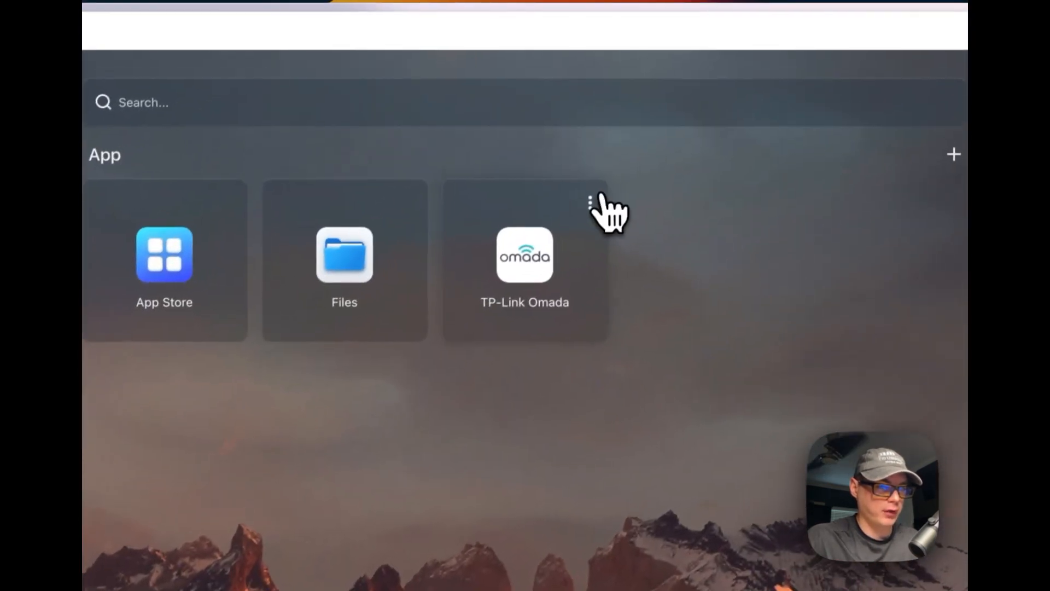
Edit the tips note again and save it reading 'testing'
click(700, 82)
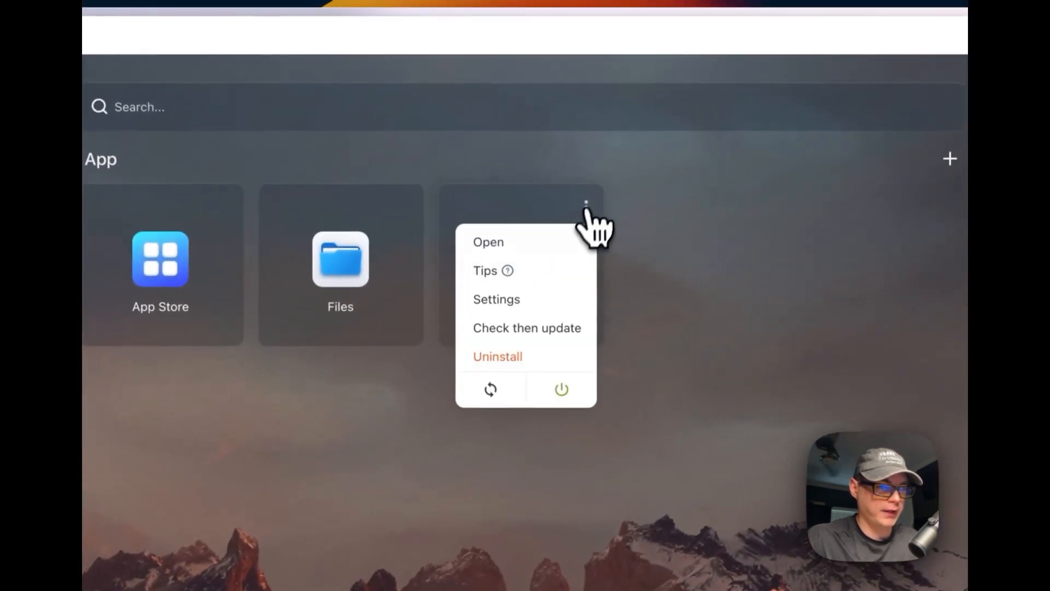
click(517, 276)
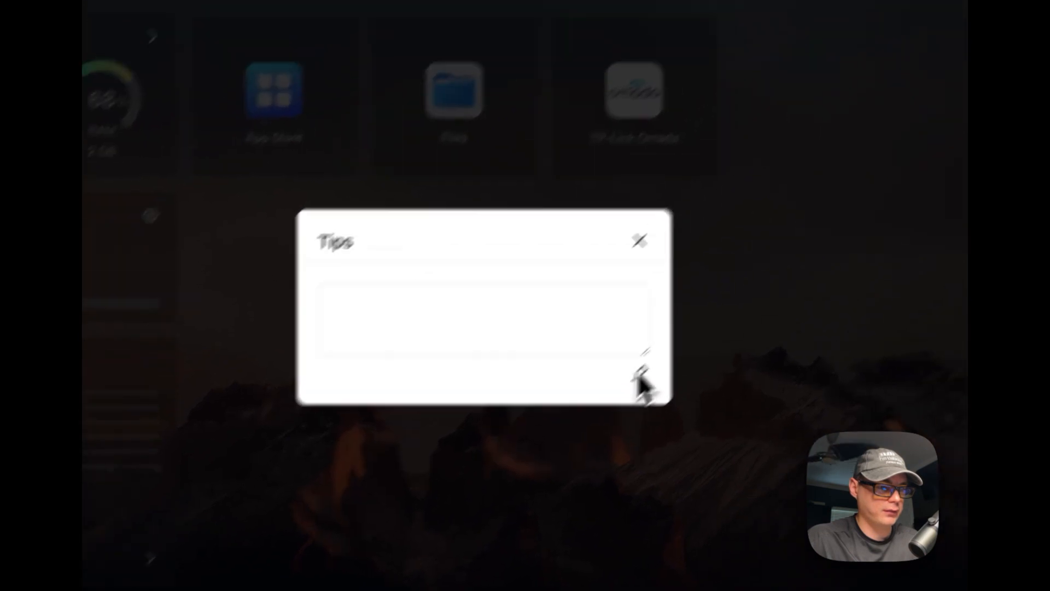
click(737, 292)
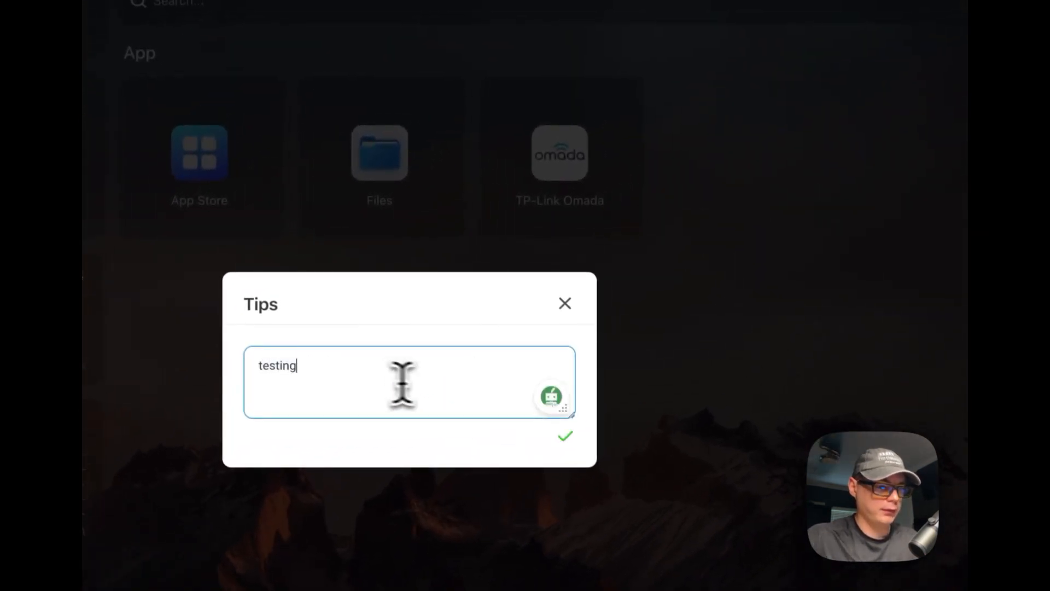
click(565, 436)
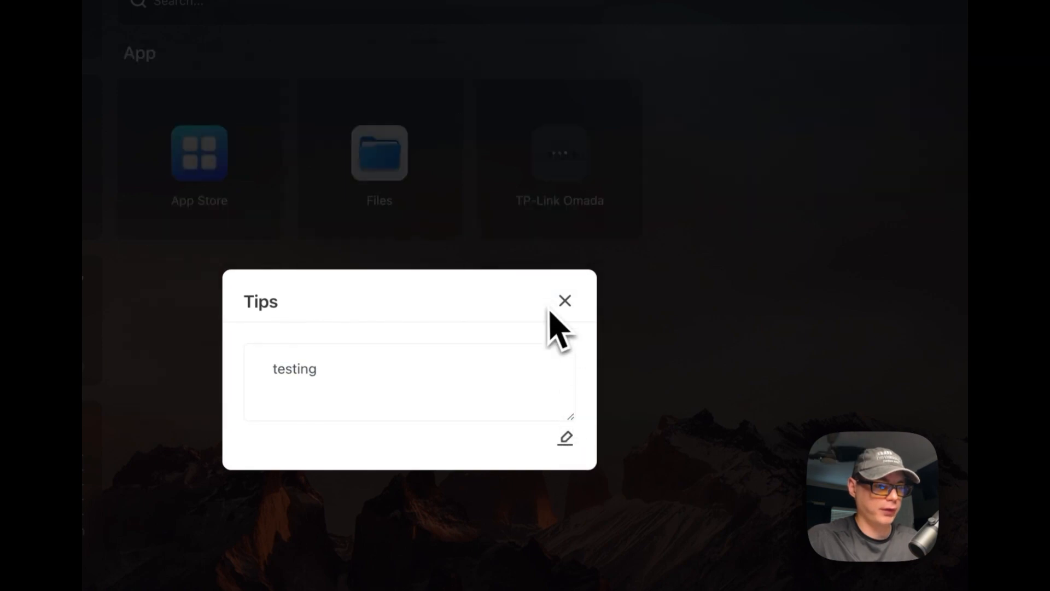
click(565, 301)
Dismiss the tips note and open the TP-Link Omada container settings
click(624, 103)
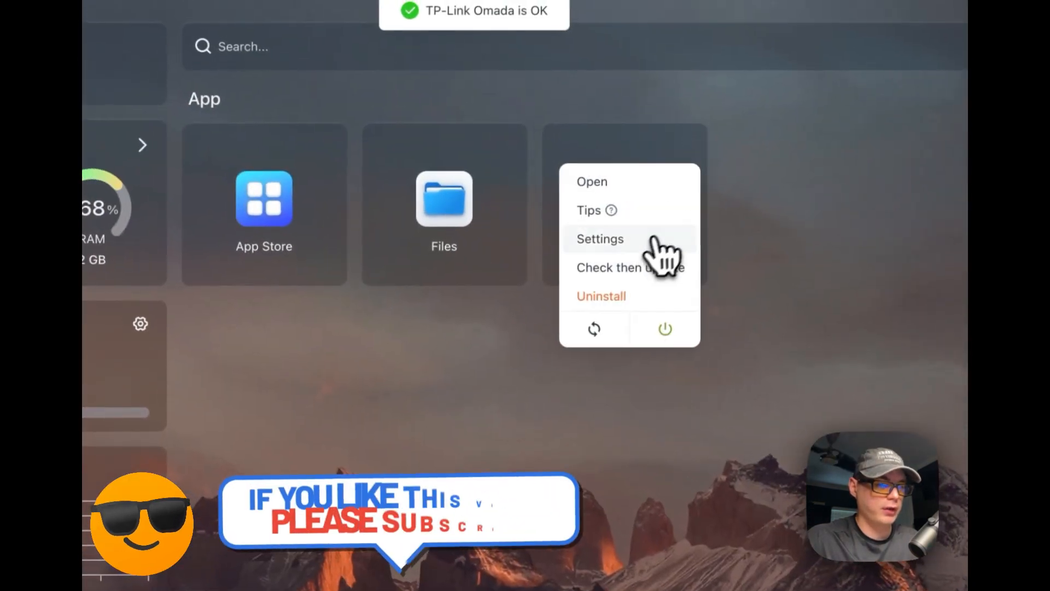
click(561, 164)
drag(340, 422, 726, 419)
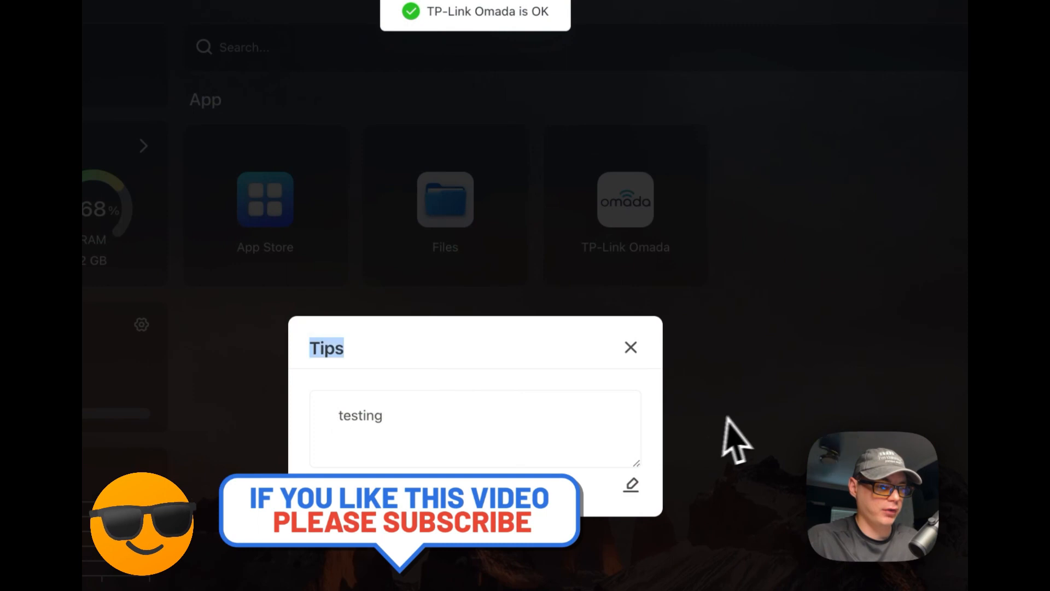
click(631, 347)
click(691, 154)
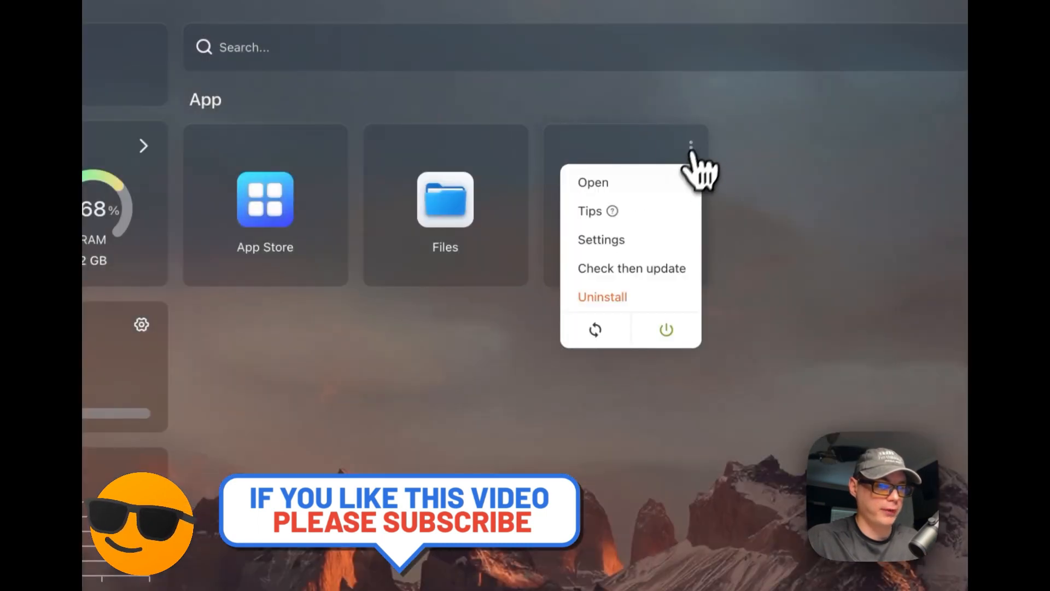
click(633, 241)
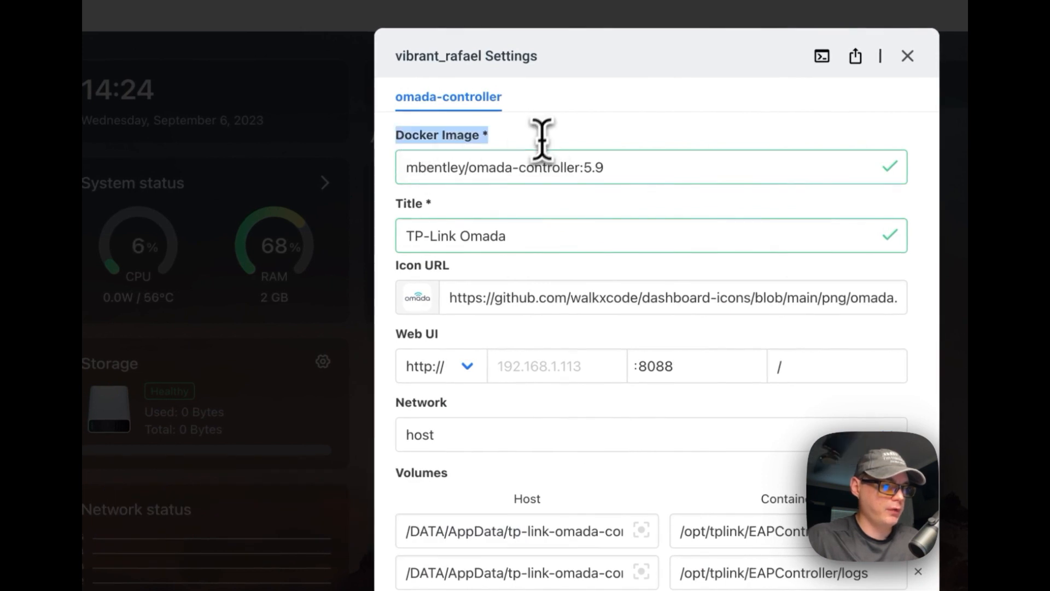
Inspect the mbentley/omada-controller:5.9 image, close settings unchanged, and reopen the app actions
drag(414, 170, 710, 174)
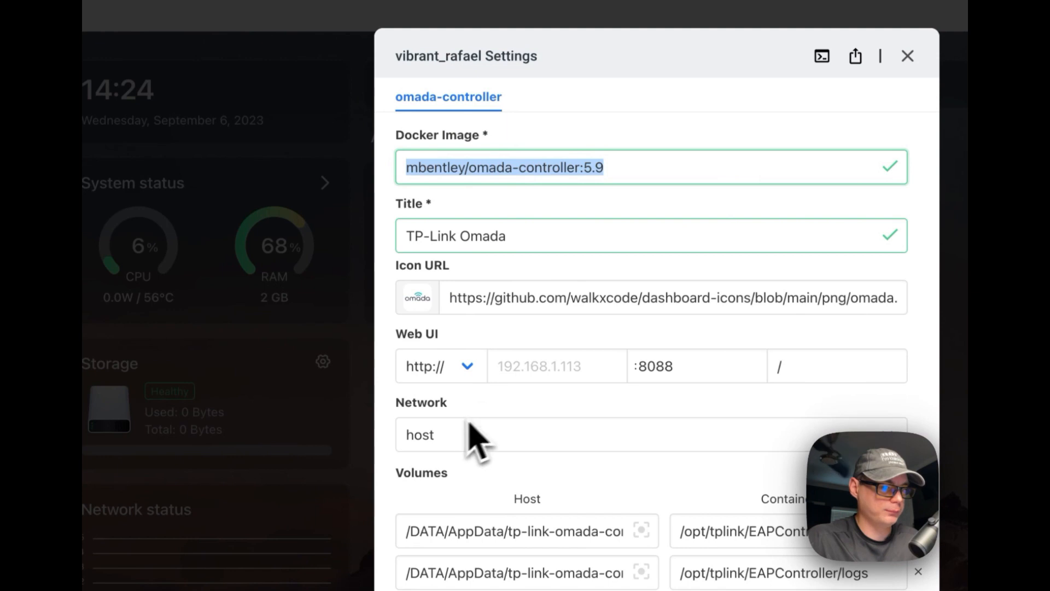
scroll(539, 465, down, 10)
scroll(553, 478, up, 10)
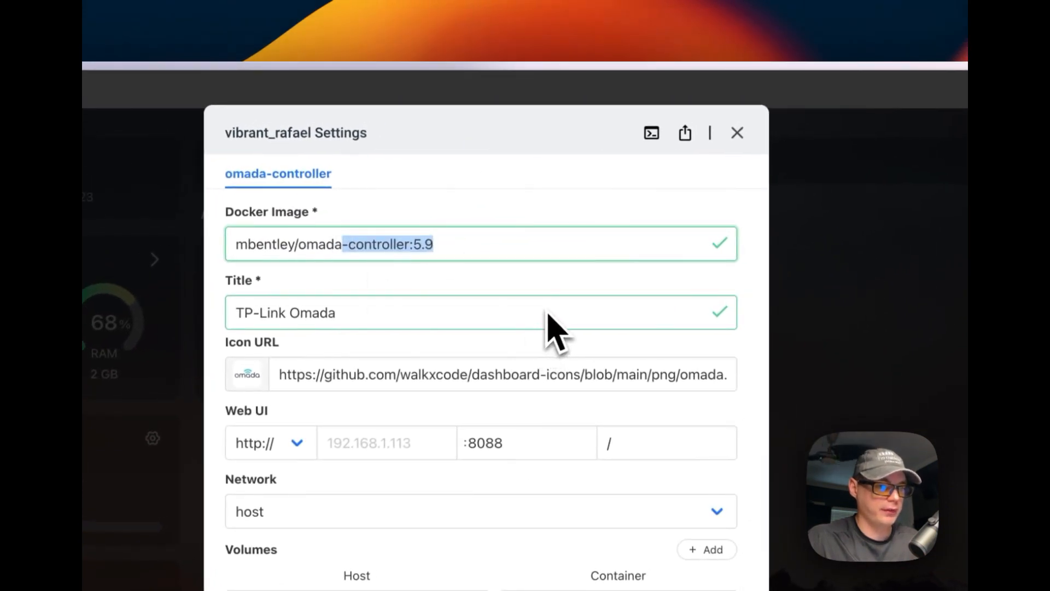
click(435, 240)
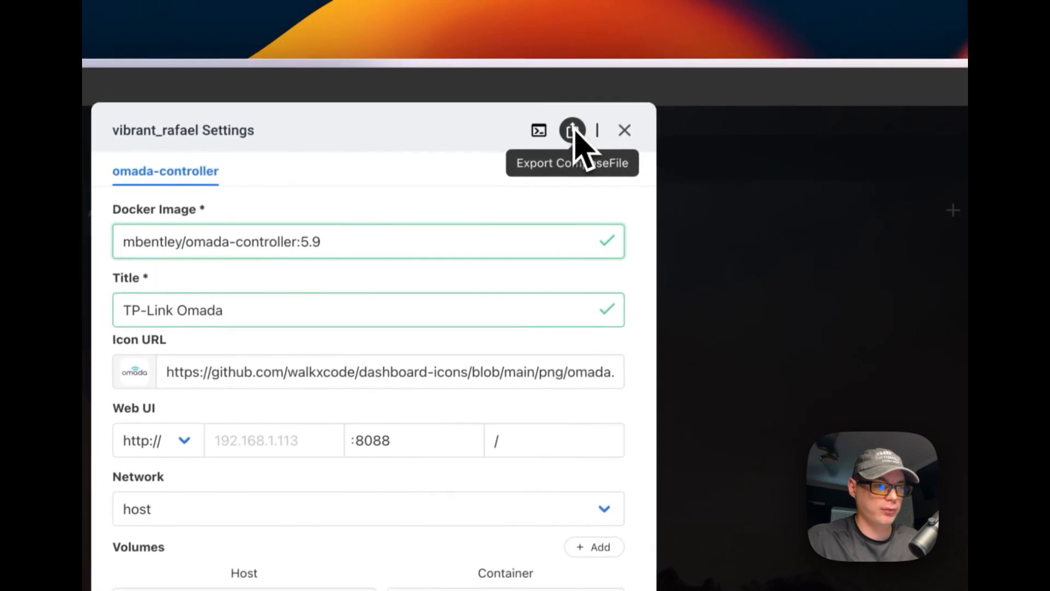
click(623, 134)
click(526, 252)
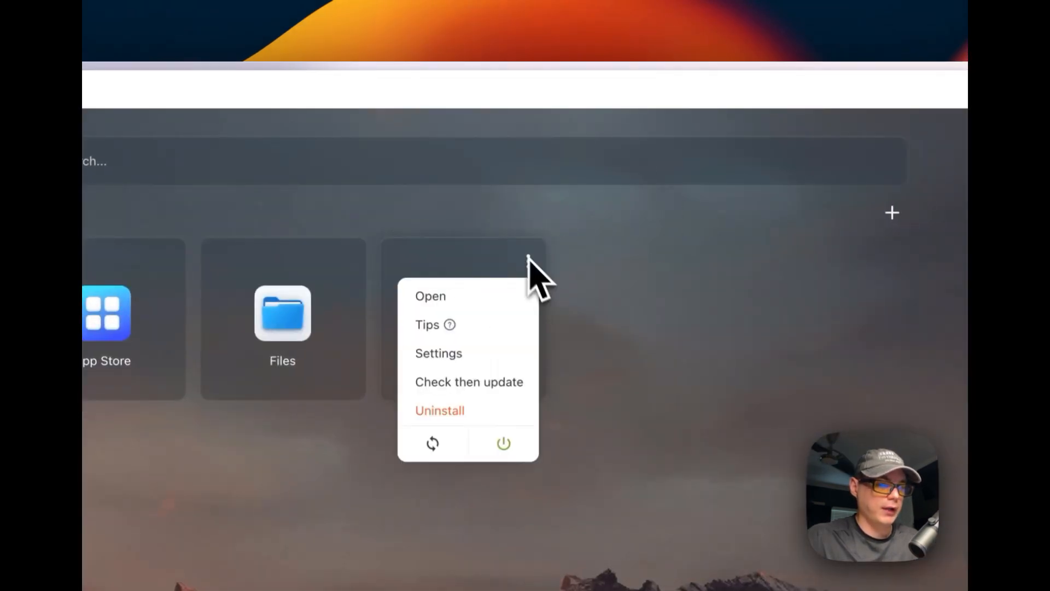
Check TP-Link Omada for updates, then launch its Omada Controller web interface
click(439, 383)
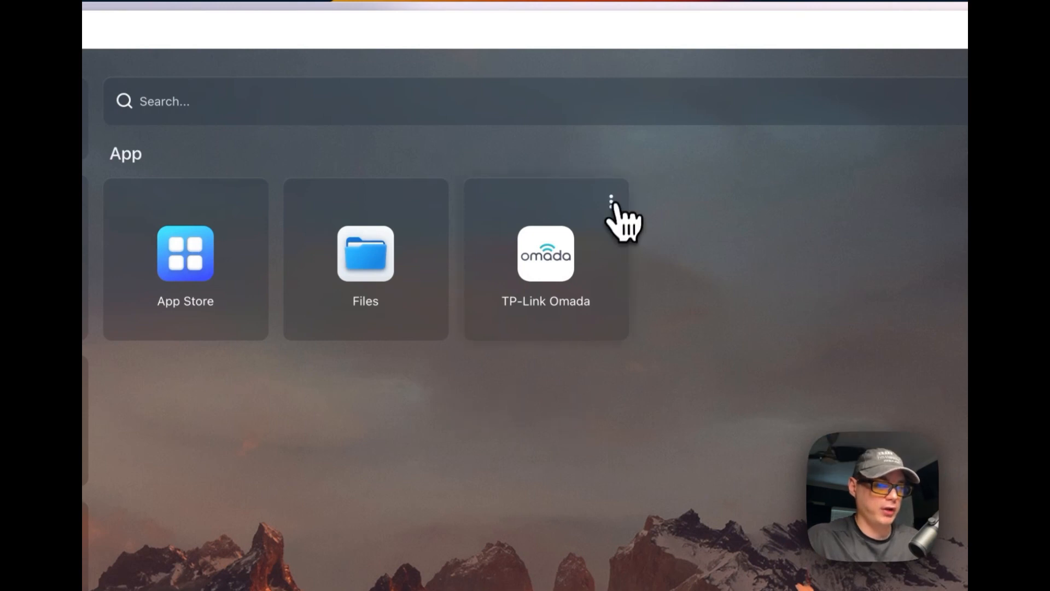
click(611, 203)
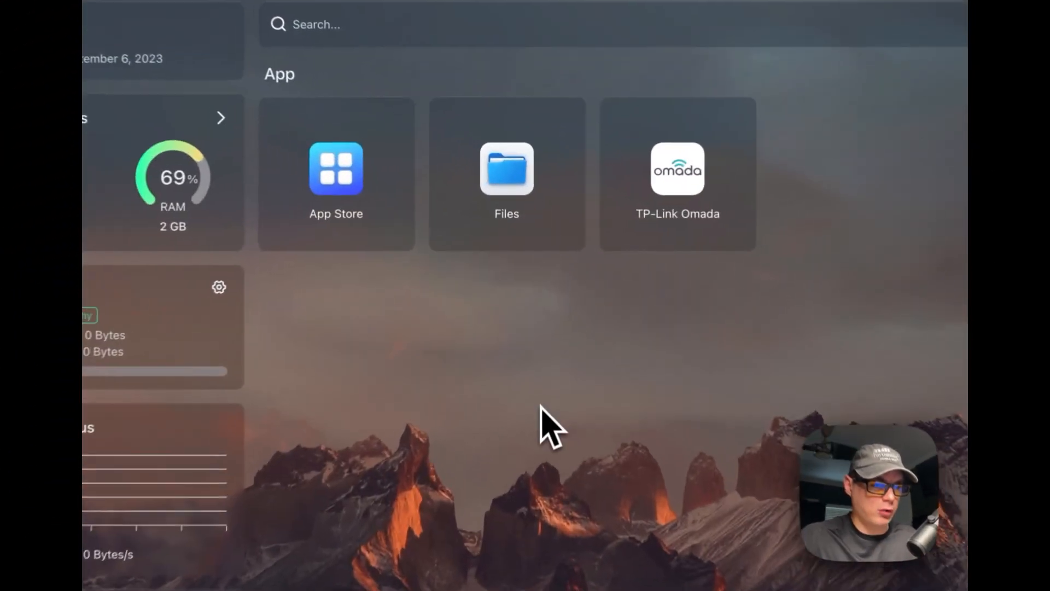
click(688, 180)
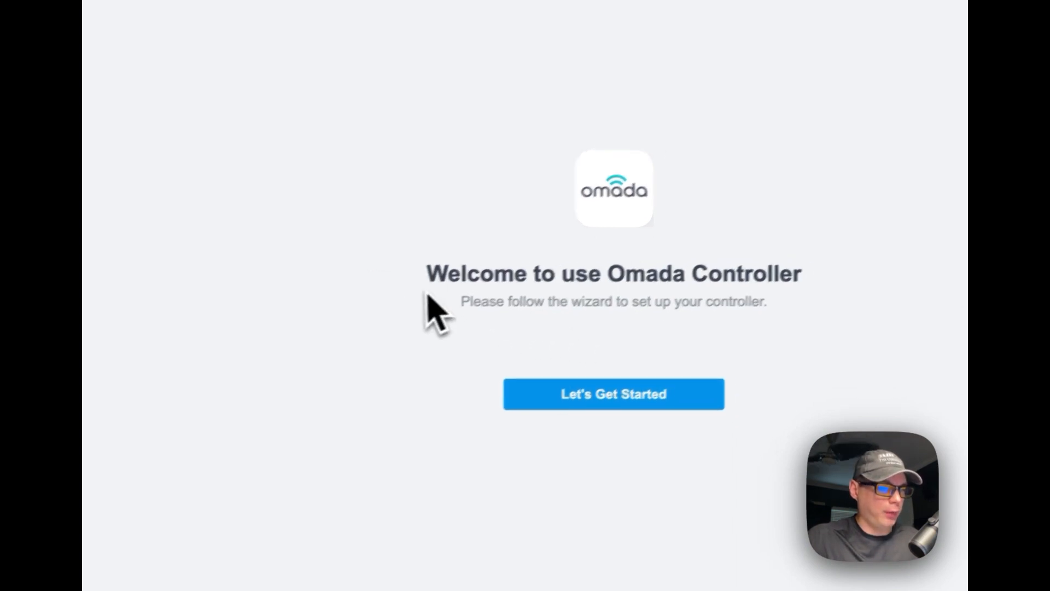
Start the setup wizard and enter the administrator name, password and password confirmation
drag(445, 289, 996, 272)
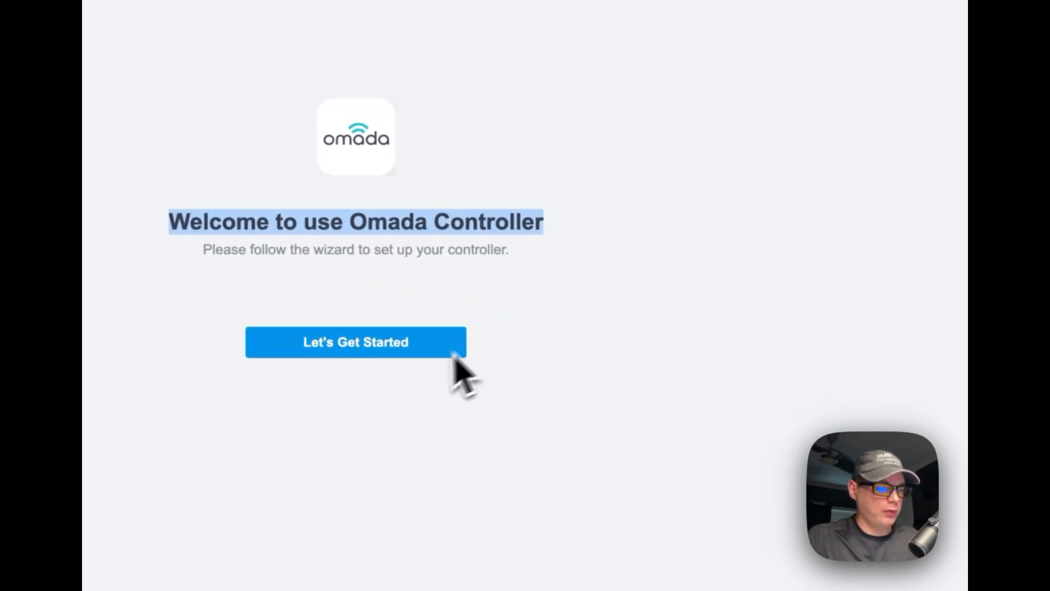
click(354, 350)
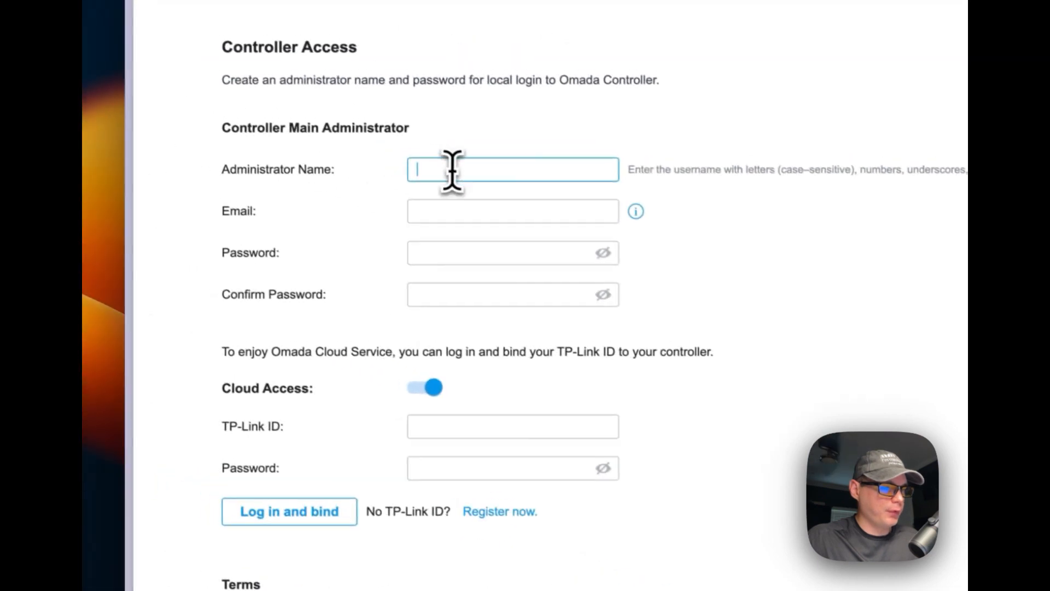
text(bigbear)
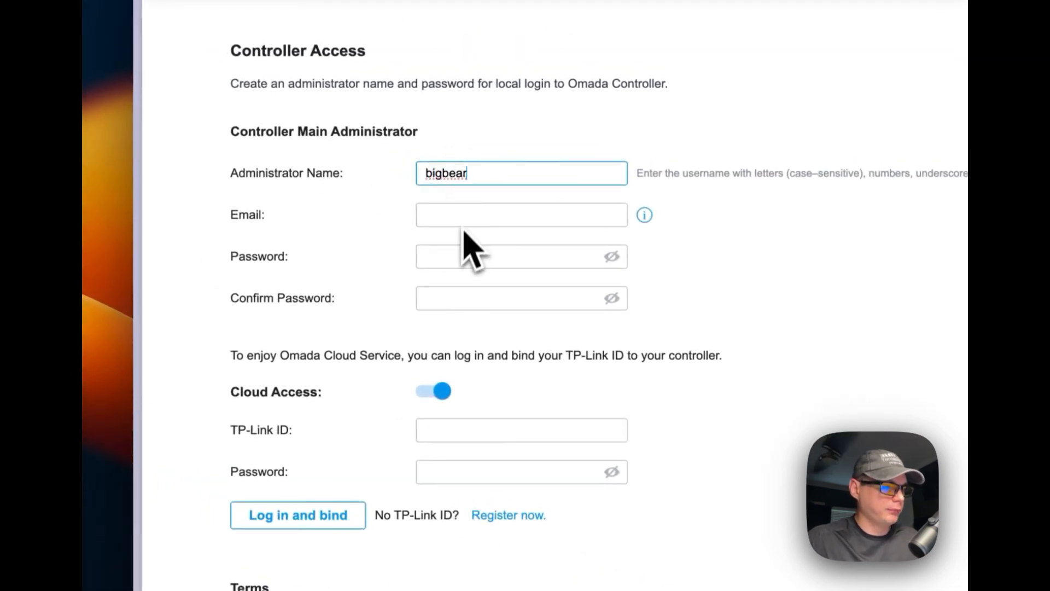
click(446, 258)
text(•)
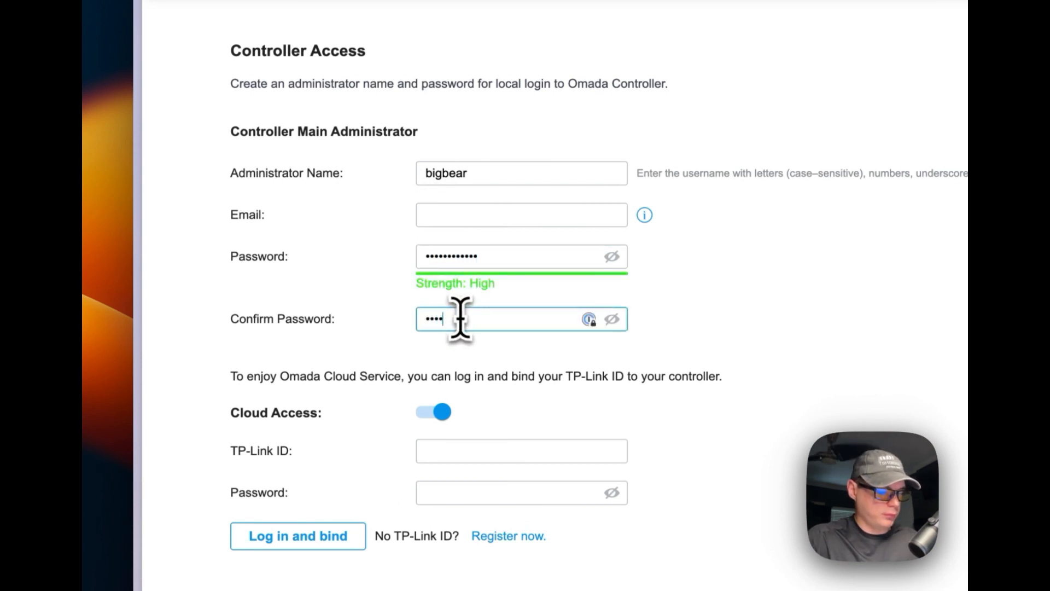
key(Tab)
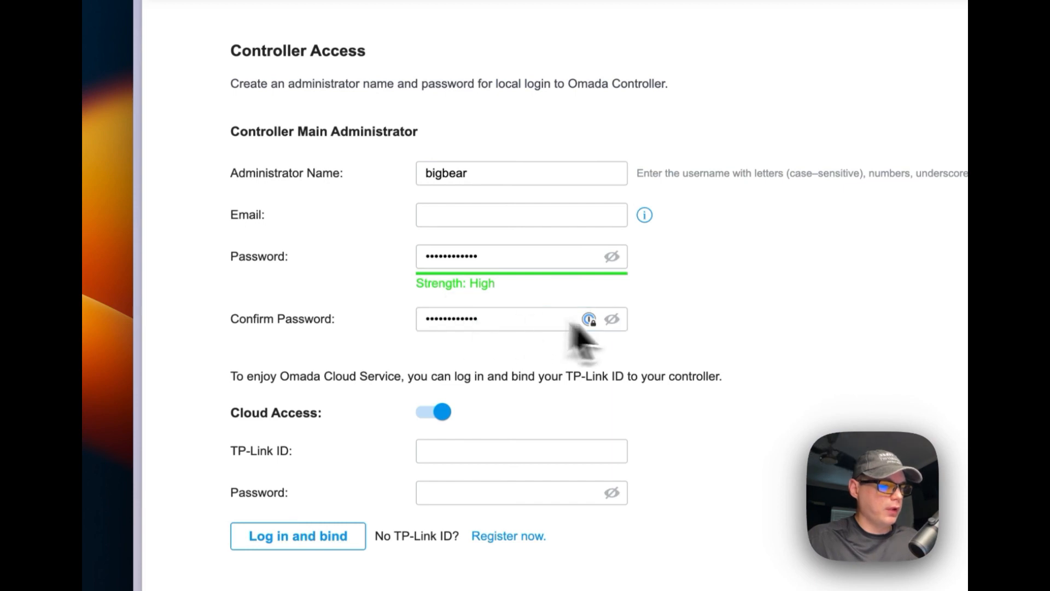
Turn off Cloud Access and accept the Terms of Use and Privacy Policy
click(678, 339)
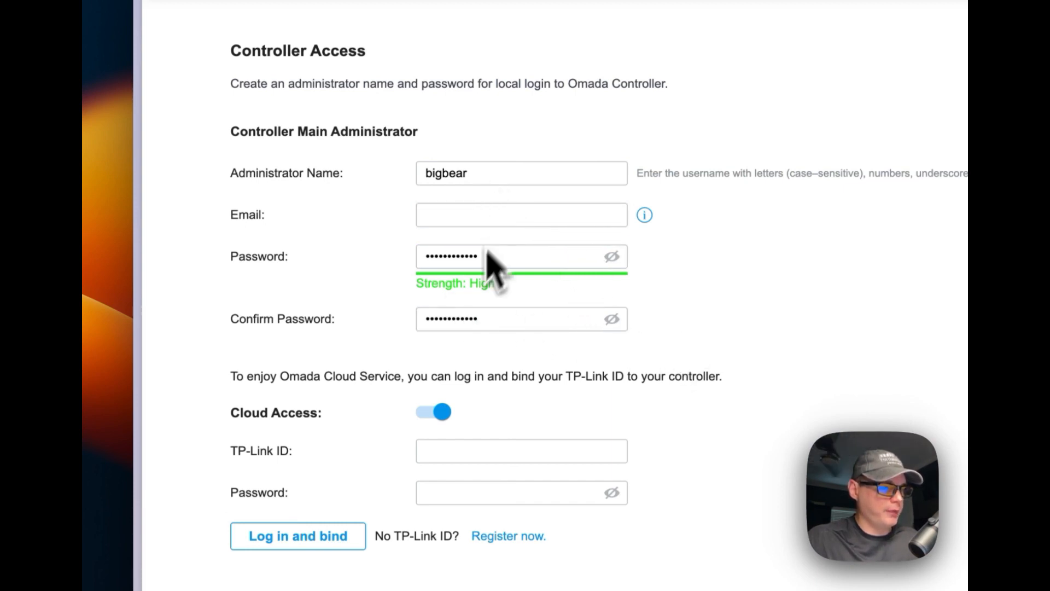
scroll(492, 383, down, 2)
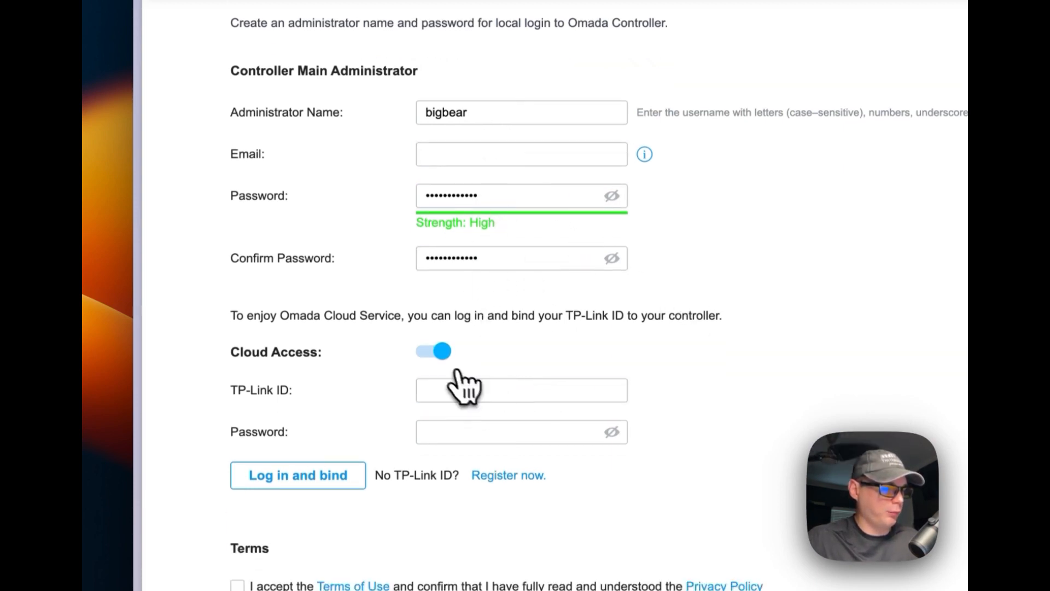
click(444, 353)
scroll(478, 446, down, 5)
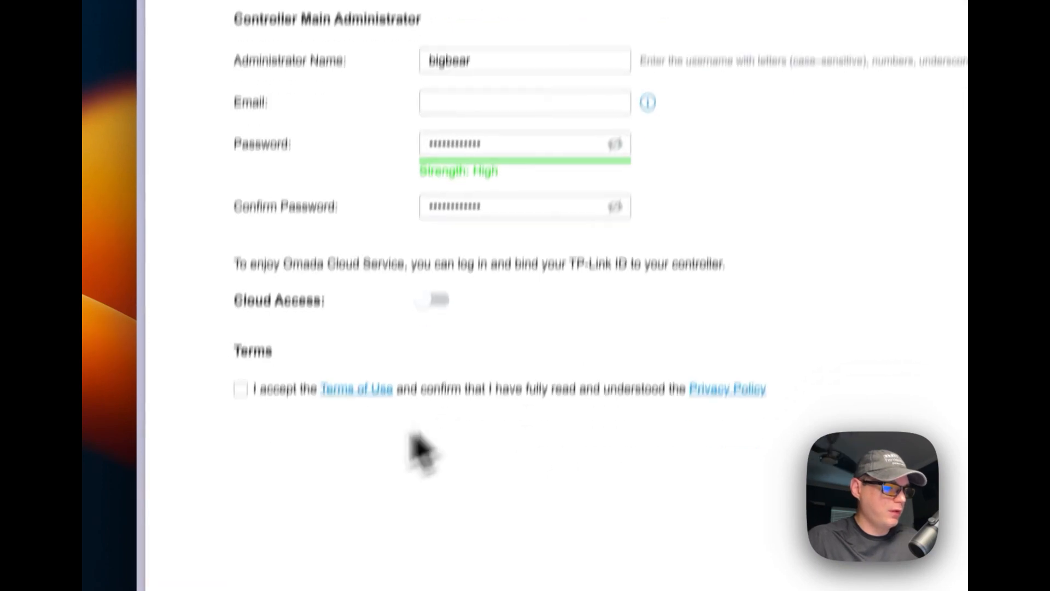
click(249, 282)
scroll(513, 282, up, 3)
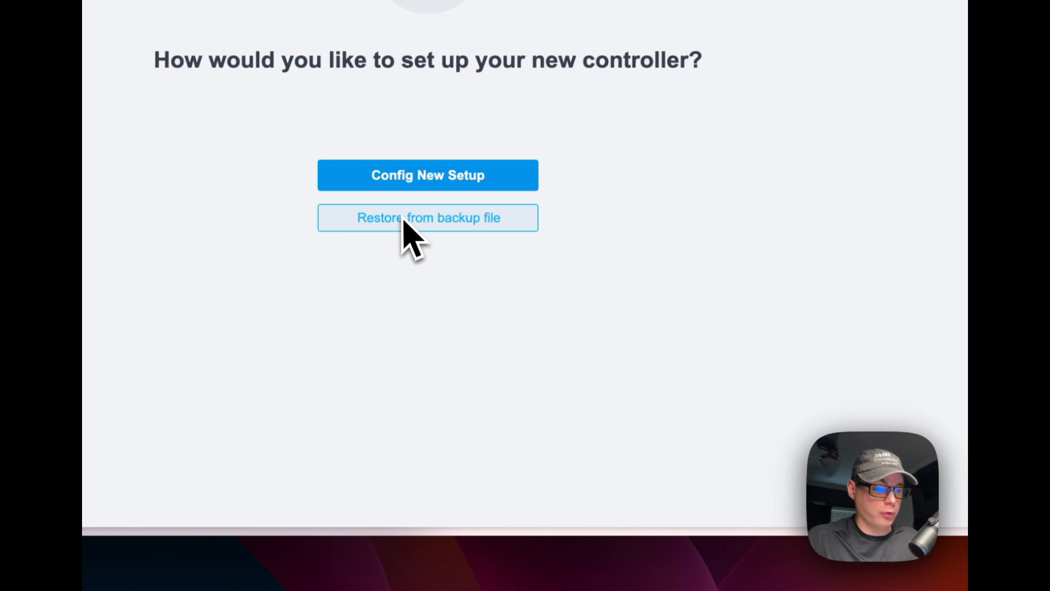
Choose Config New Setup and proceed to the site creation step
click(398, 183)
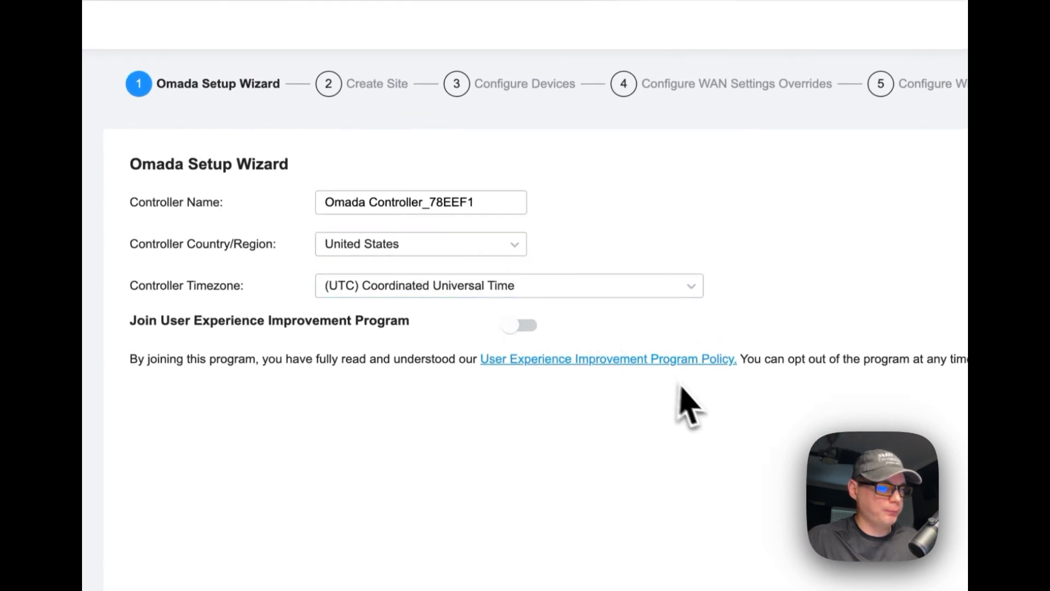
click(674, 506)
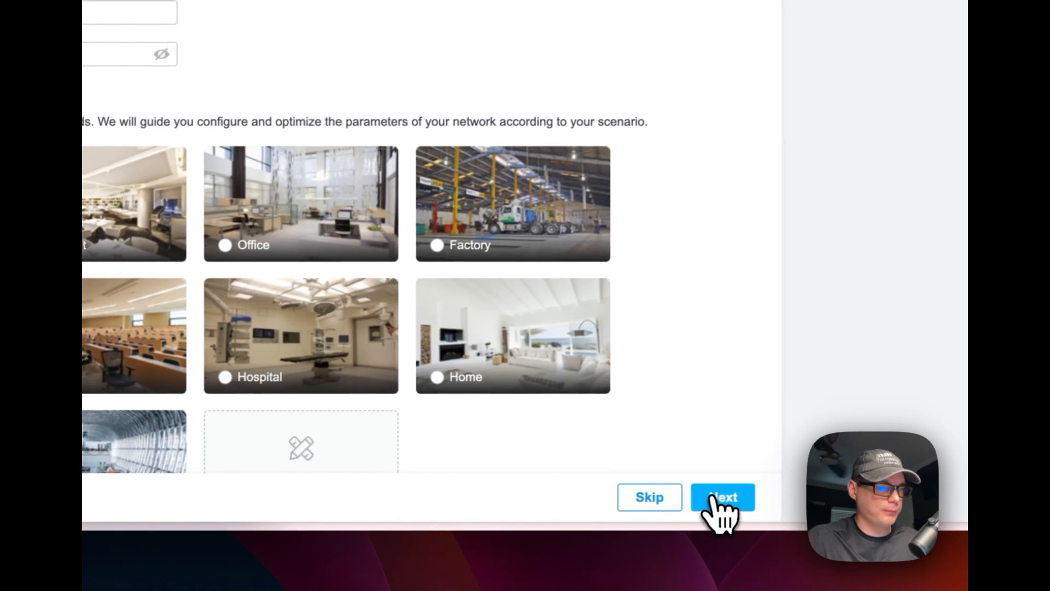
scroll(415, 164, up, 5)
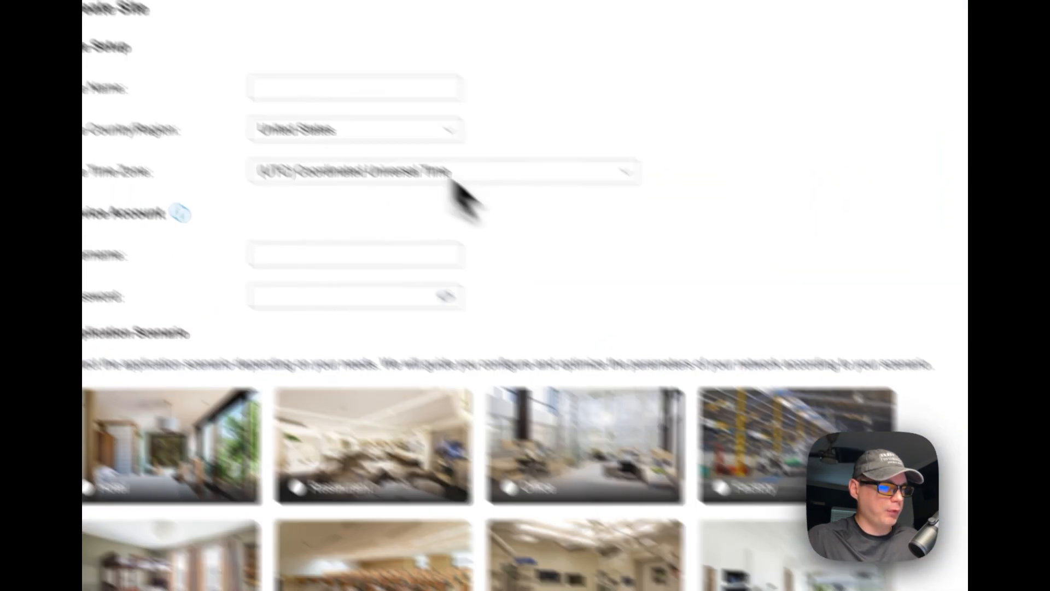
Create site bigbearsite with a device account password and Home scenario, continuing to Wi-Fi setup
click(491, 221)
text(bigba)
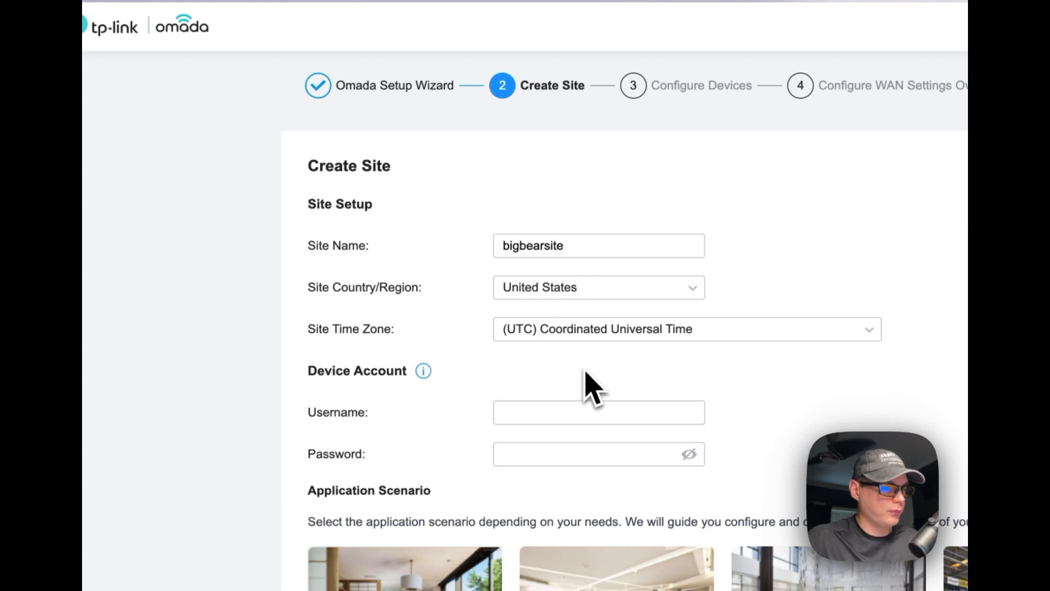
scroll(586, 373, down, 2)
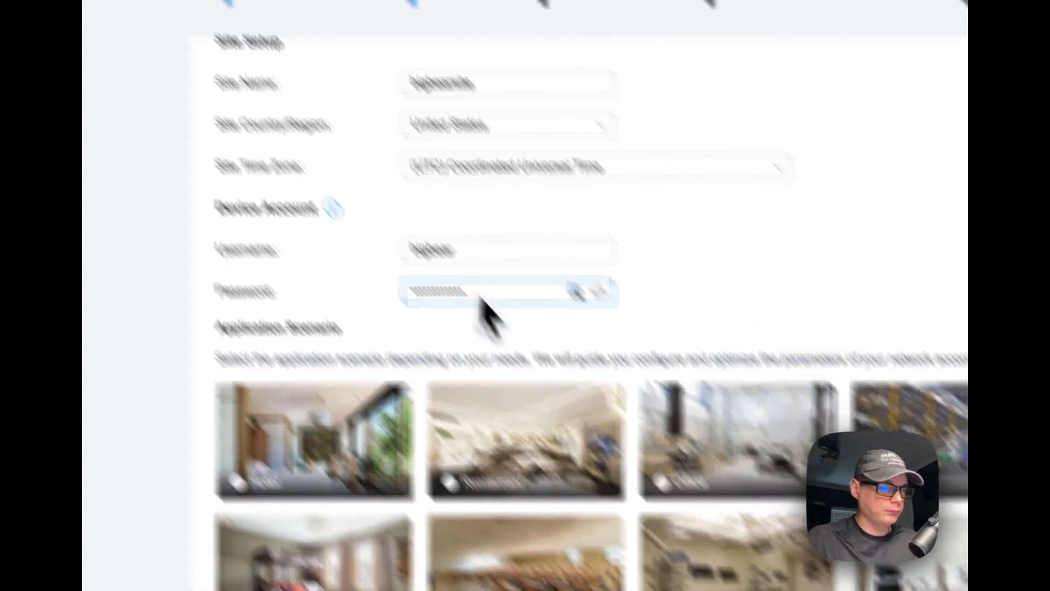
click(580, 425)
double_click(573, 386)
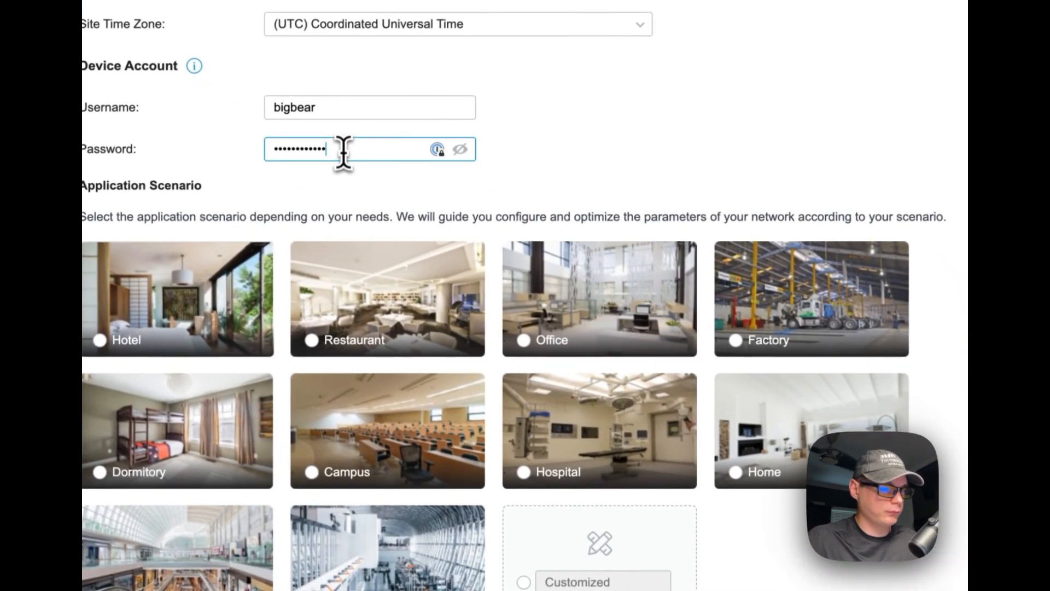
text(a)
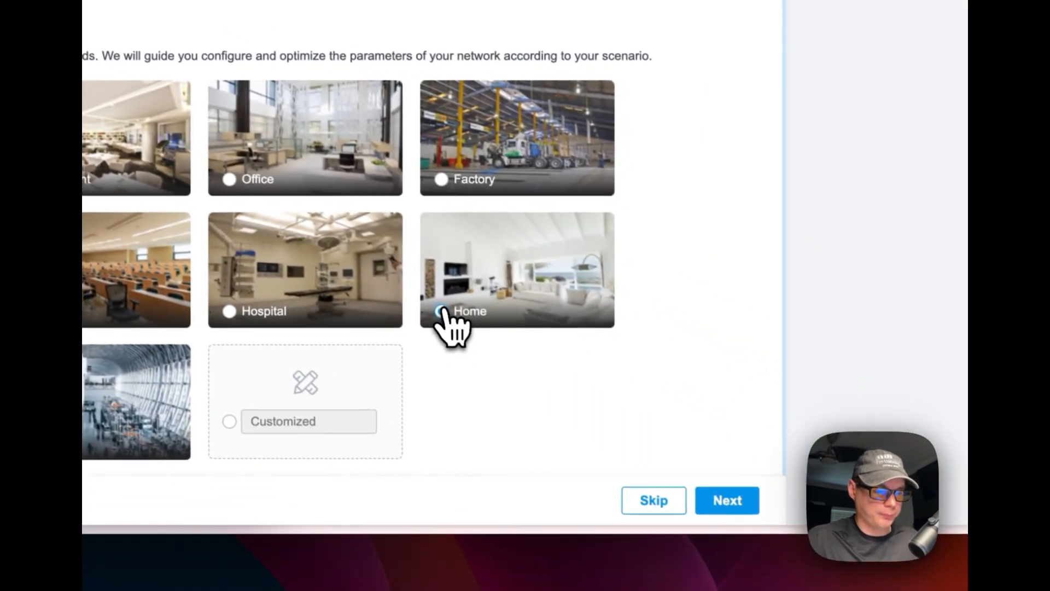
click(736, 470)
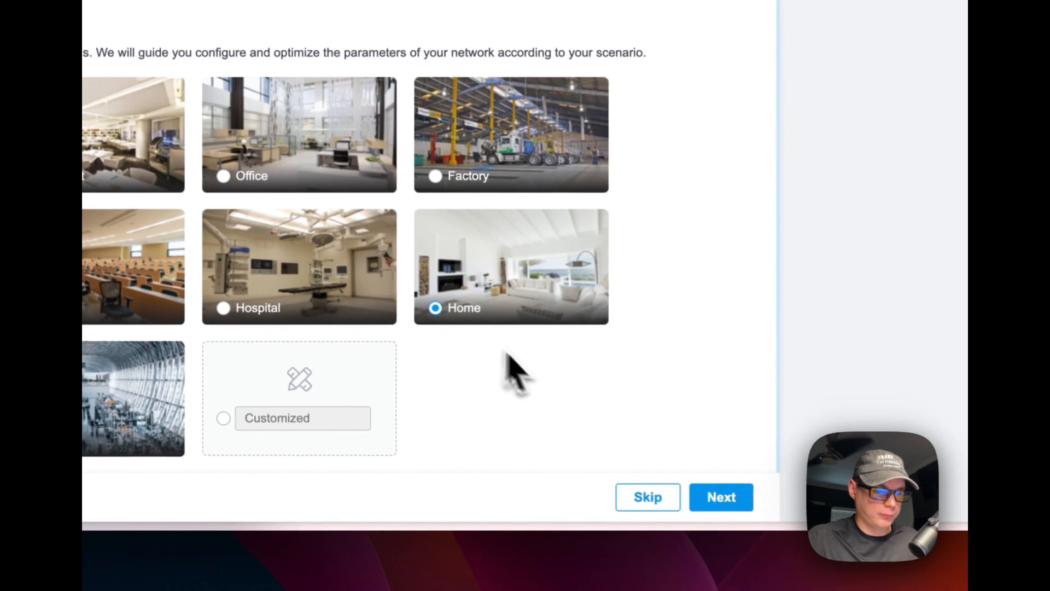
click(713, 495)
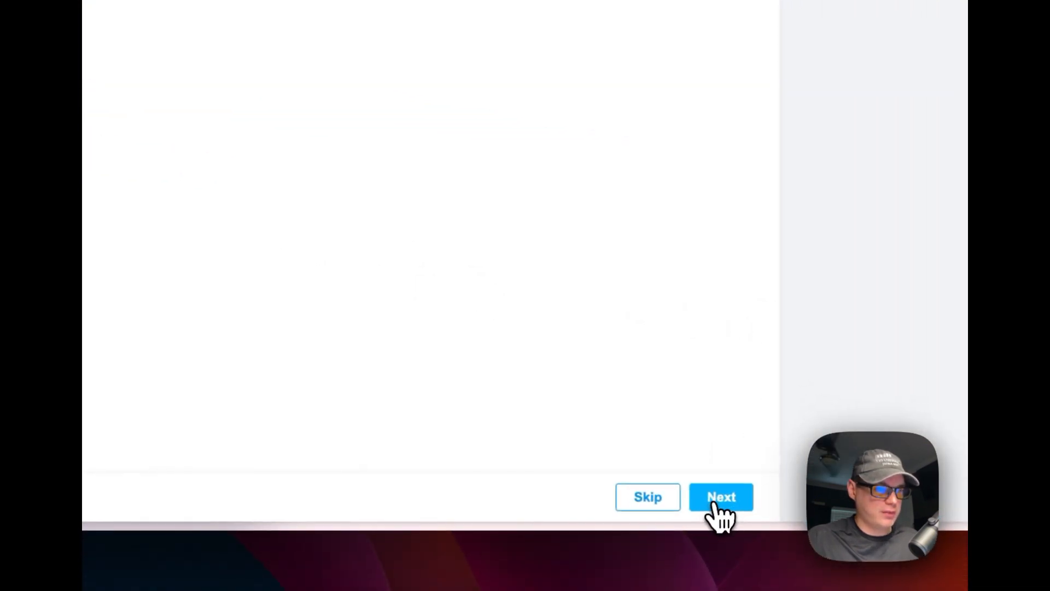
click(714, 506)
Set the SSID to bigbearwan with a Wi-Fi password, leaving Guest Wi-Fi off
click(526, 169)
text(bbig)
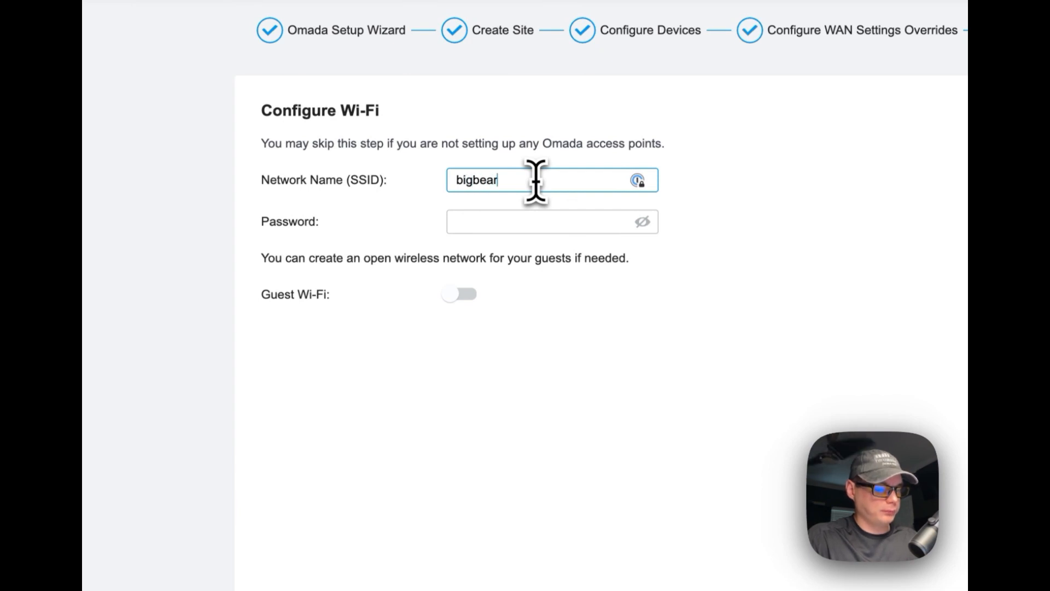
text(earwan)
click(500, 225)
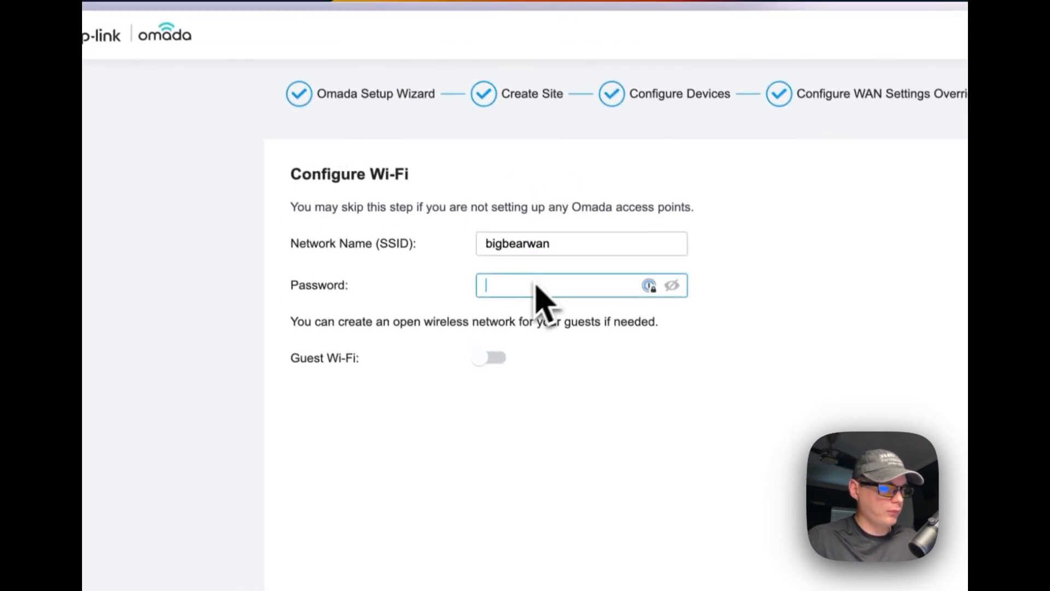
text(••)
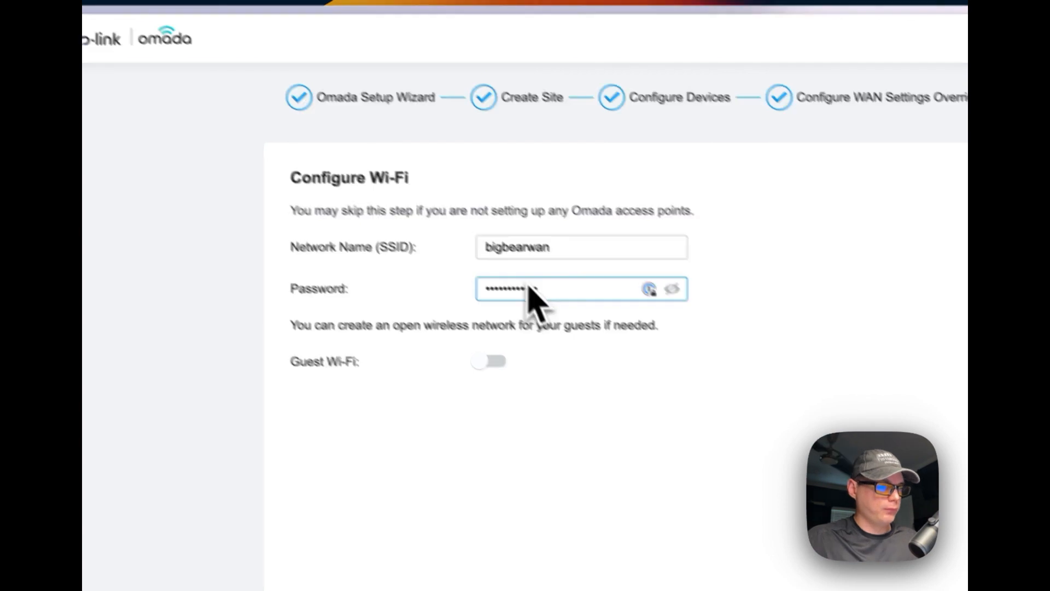
click(554, 398)
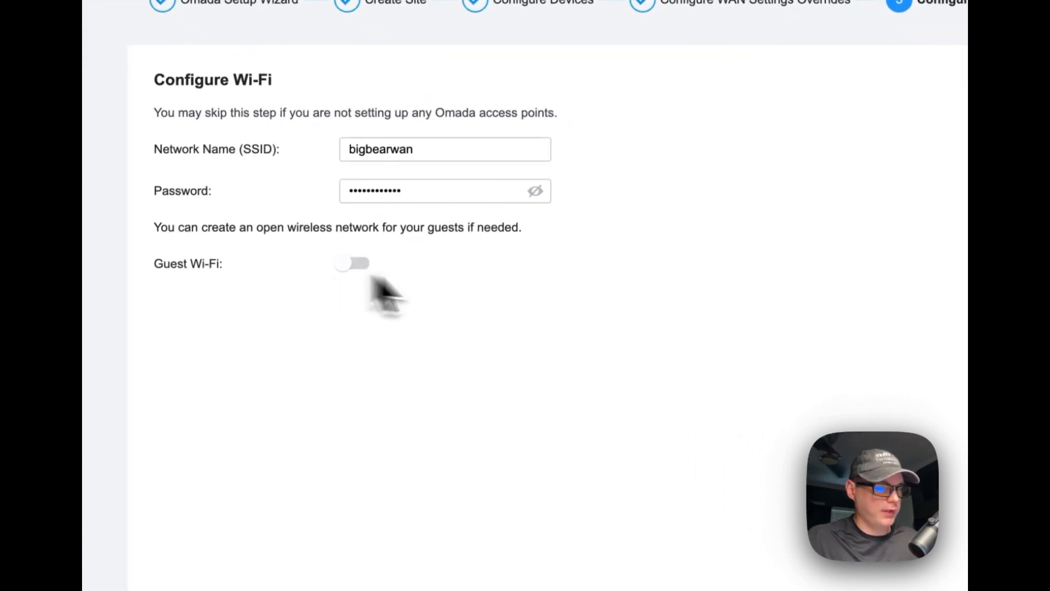
click(667, 497)
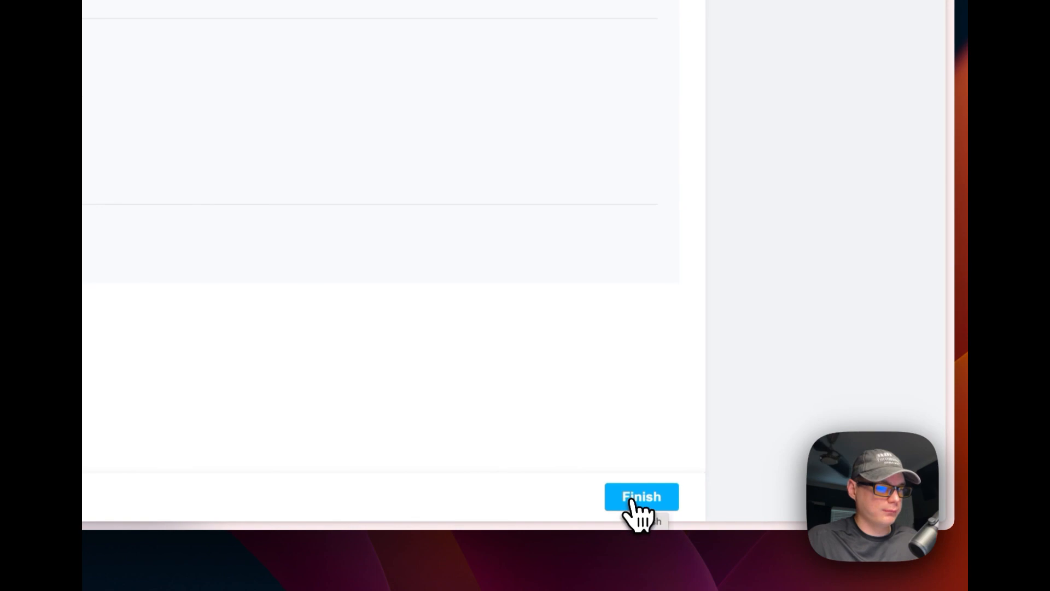
Finish the wizard, clear the old username, and sign in to the controller
click(633, 501)
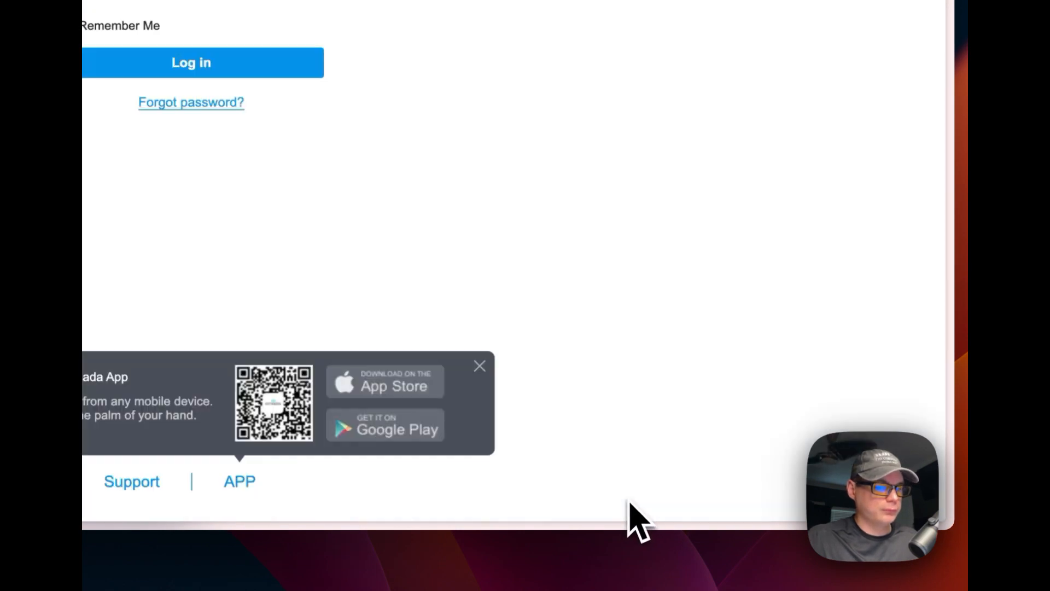
drag(627, 231, 376, 253)
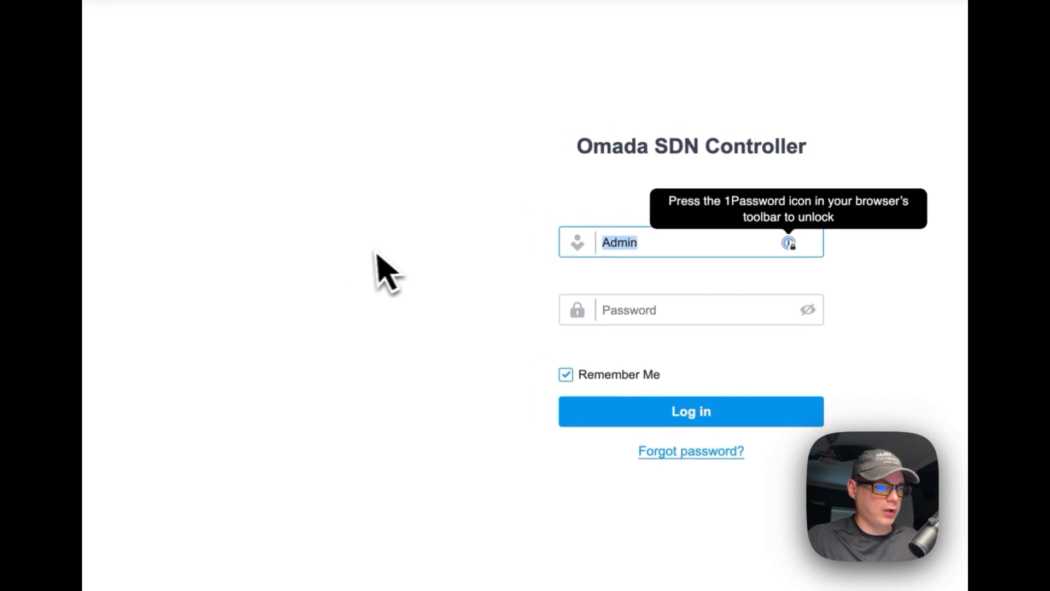
key(BackSpace)
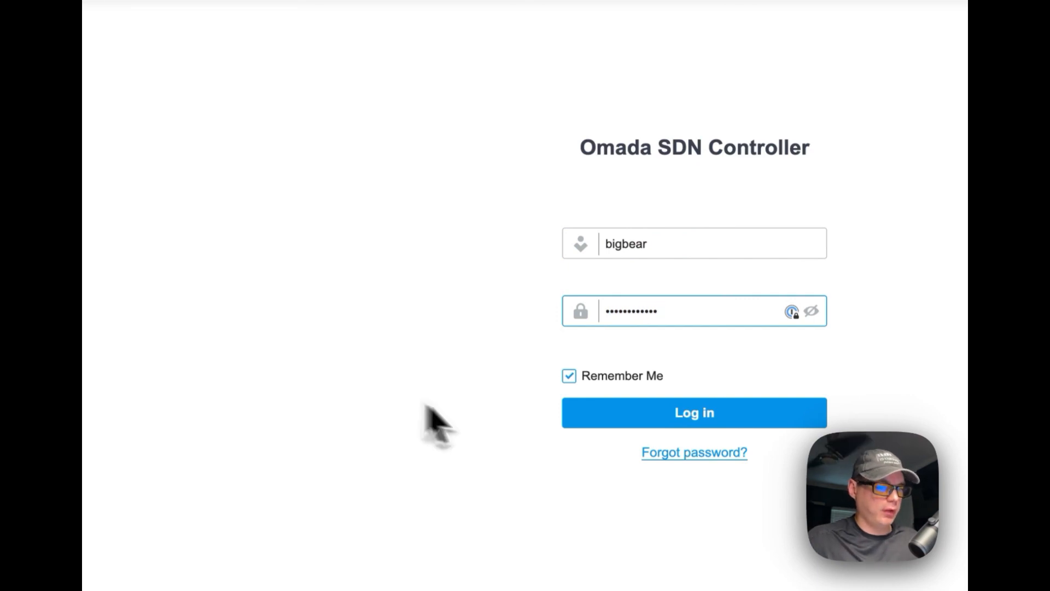
click(621, 419)
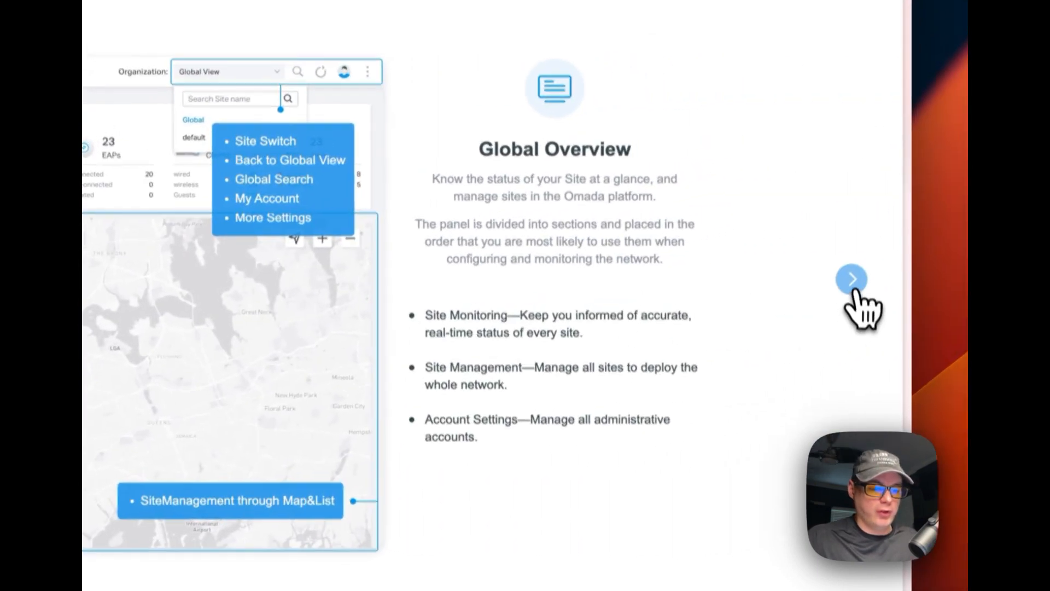
Step through the intro tour from Site Overview to its final slide
click(854, 286)
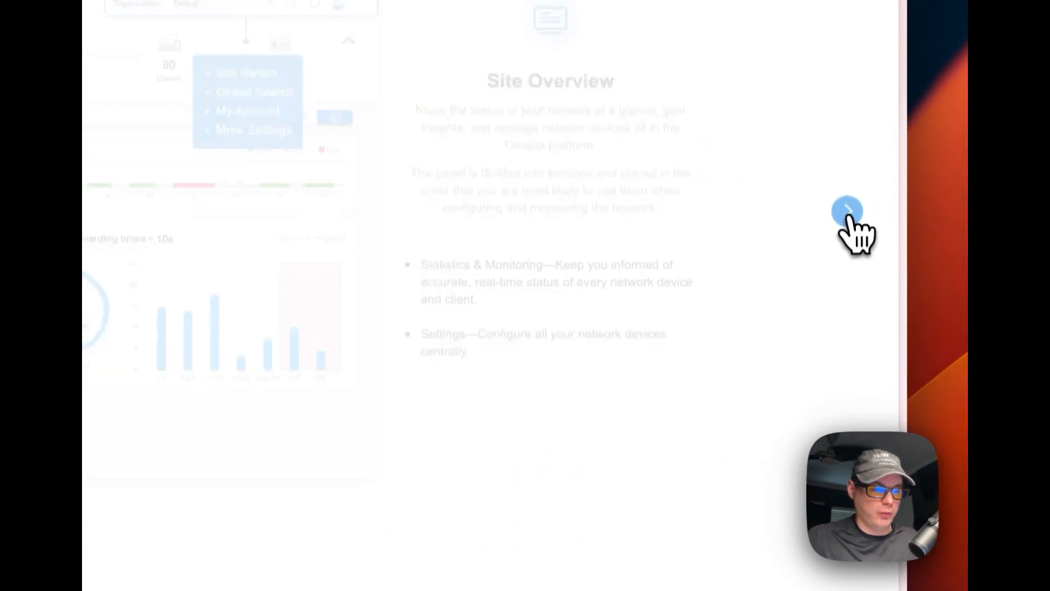
click(847, 211)
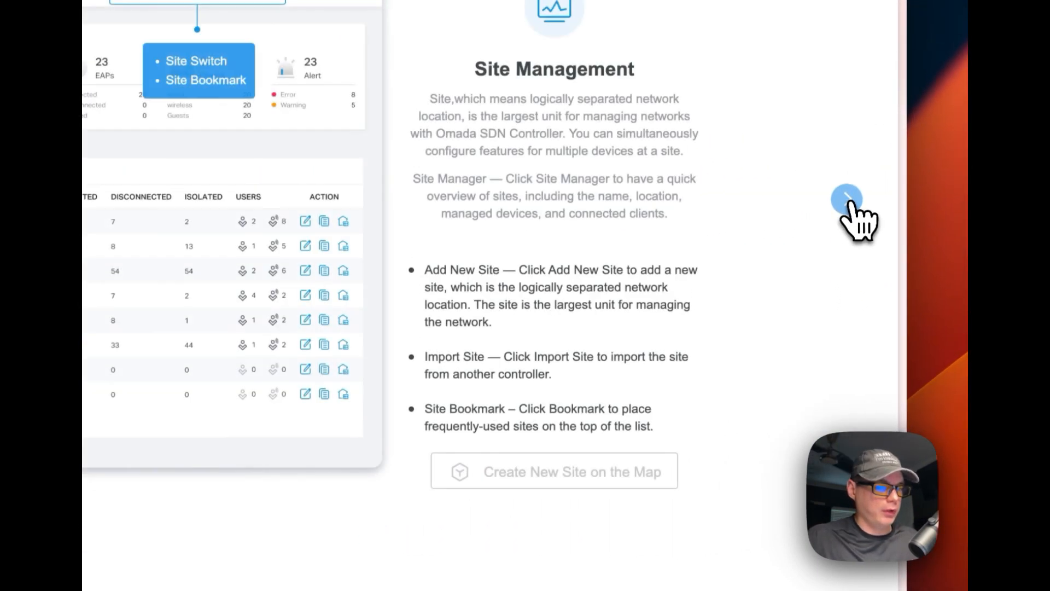
click(848, 201)
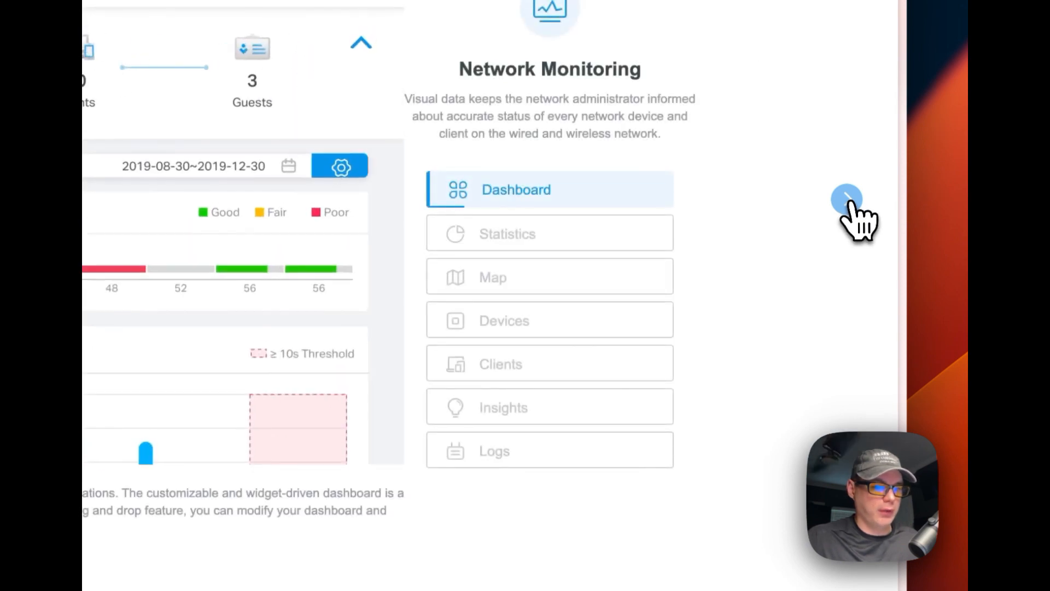
click(848, 201)
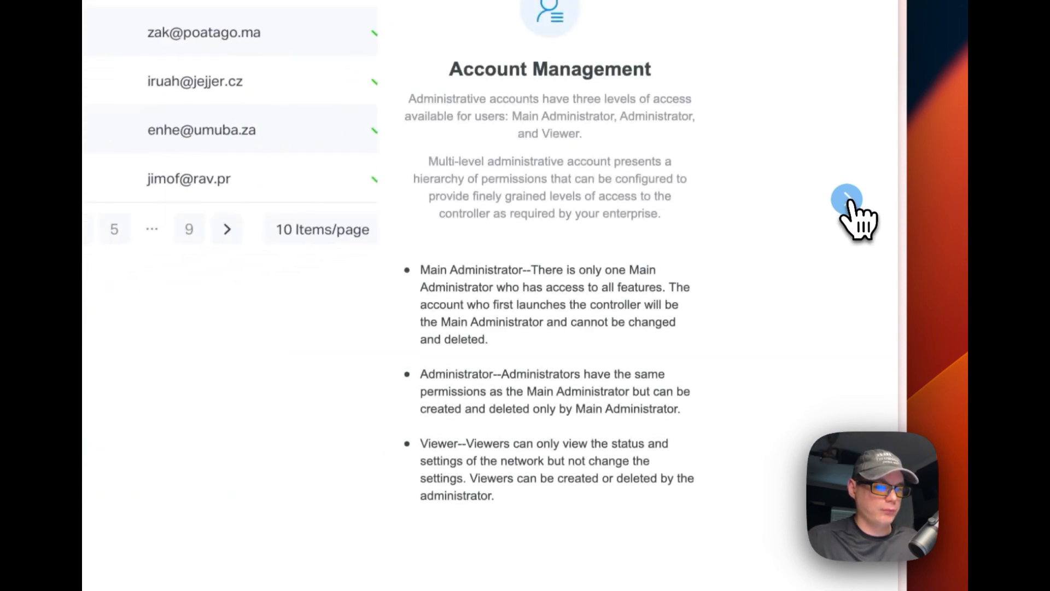
click(848, 201)
click(848, 201)
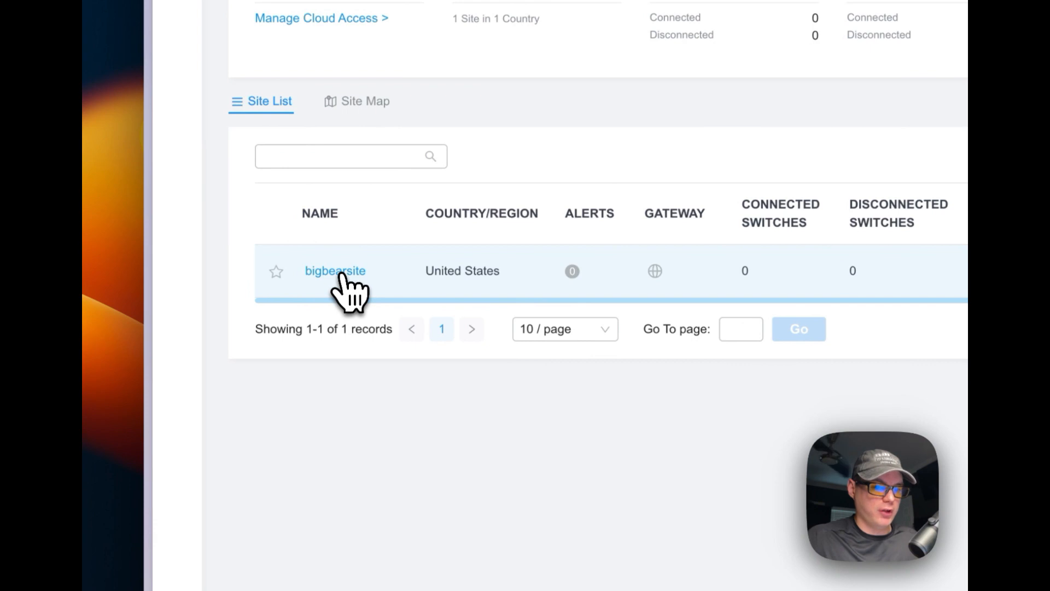
Open bigbearsite and browse Statistics, Map, Devices, Clients, Insights, Logs and Tools
click(335, 271)
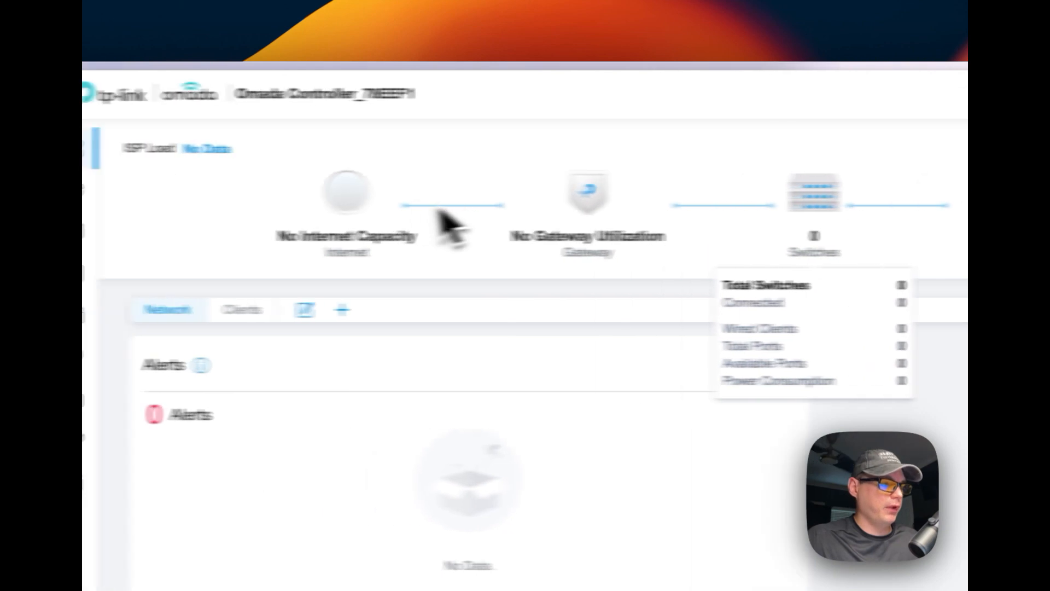
click(184, 202)
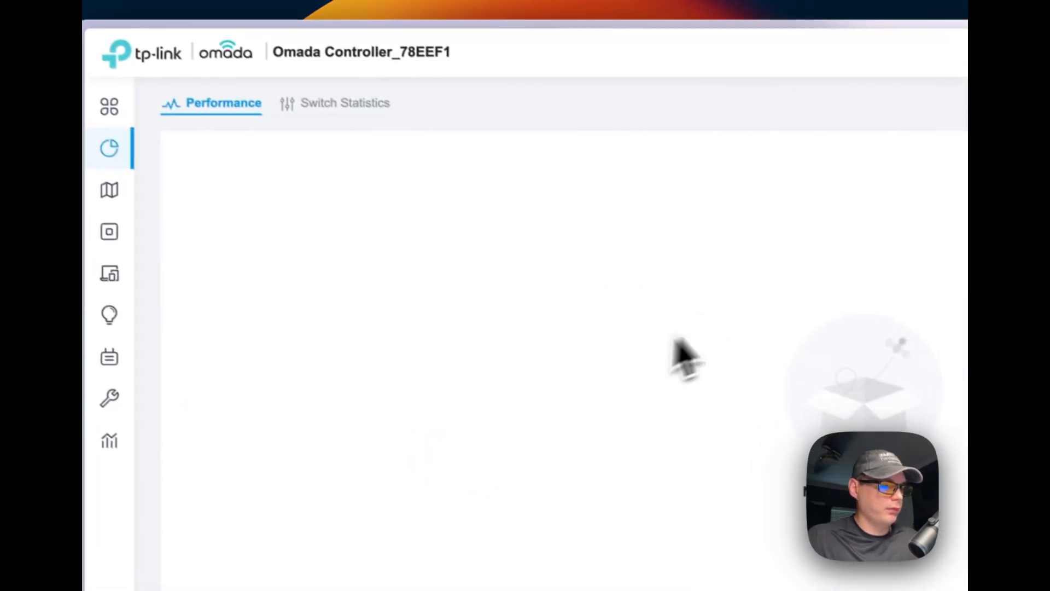
click(192, 173)
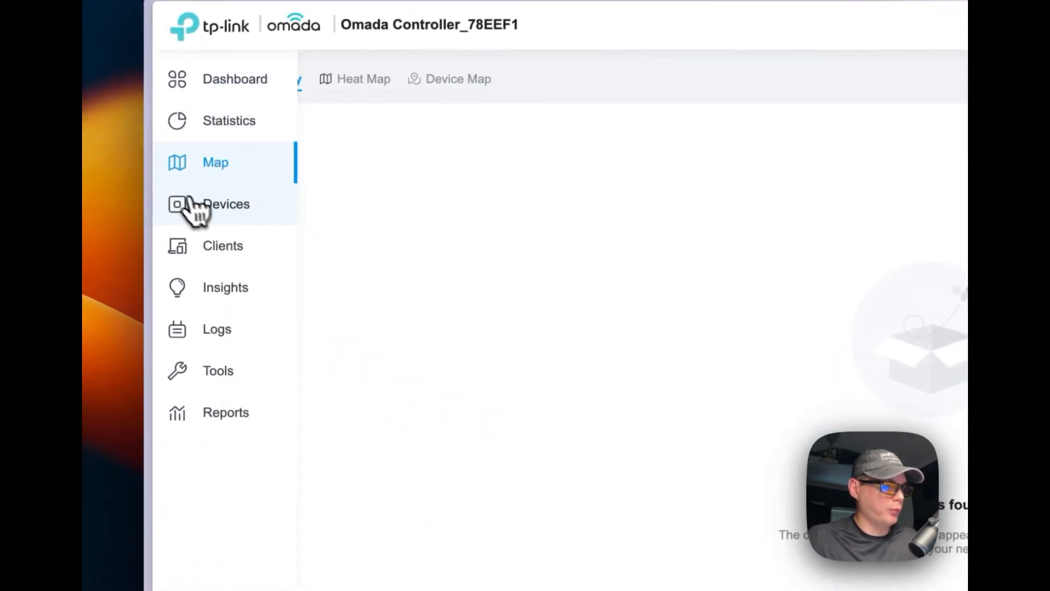
click(185, 214)
click(211, 261)
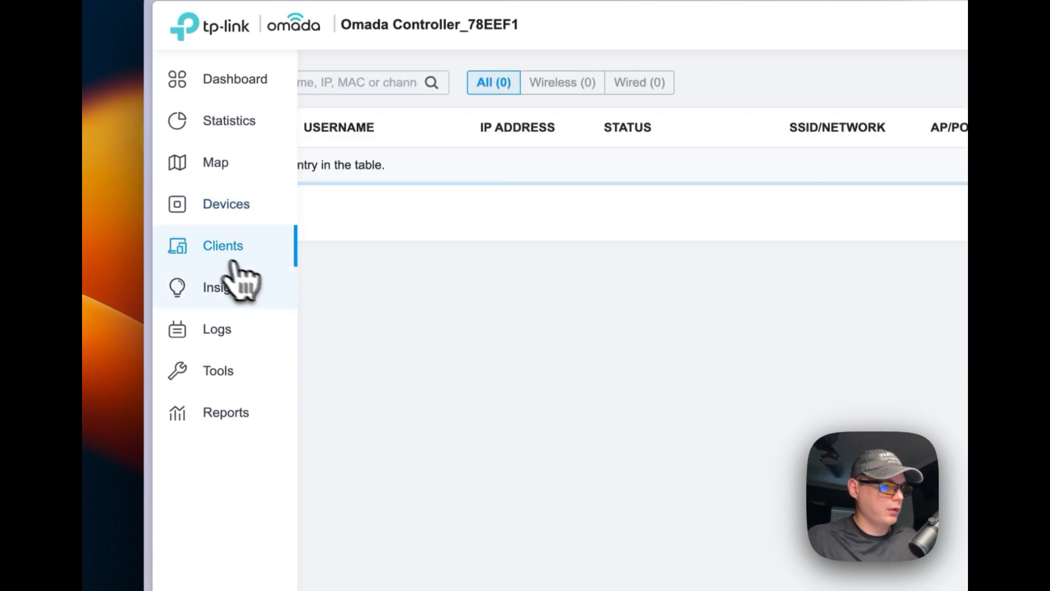
click(237, 309)
click(257, 334)
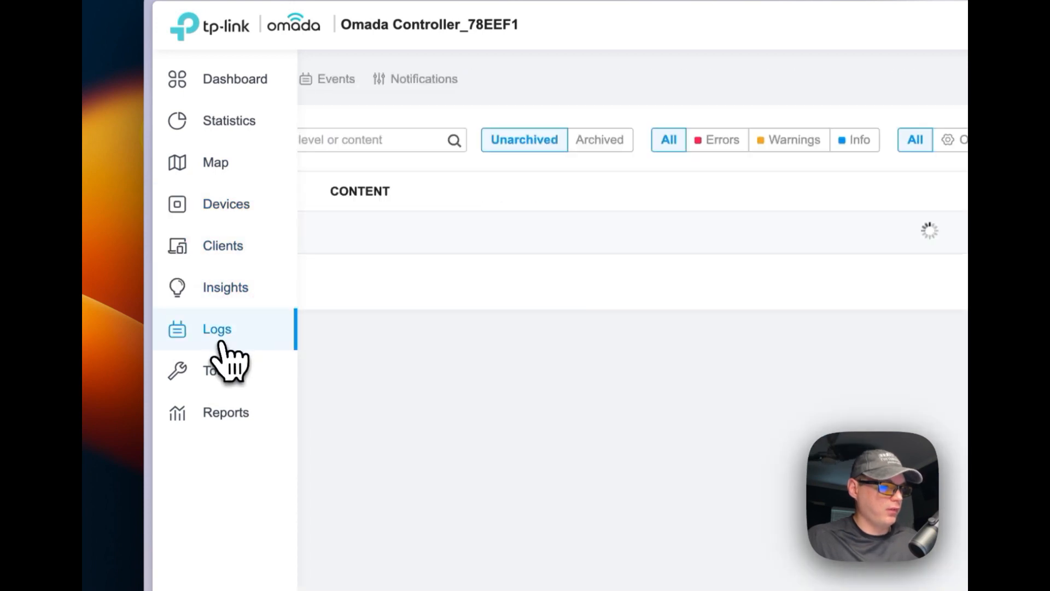
click(197, 372)
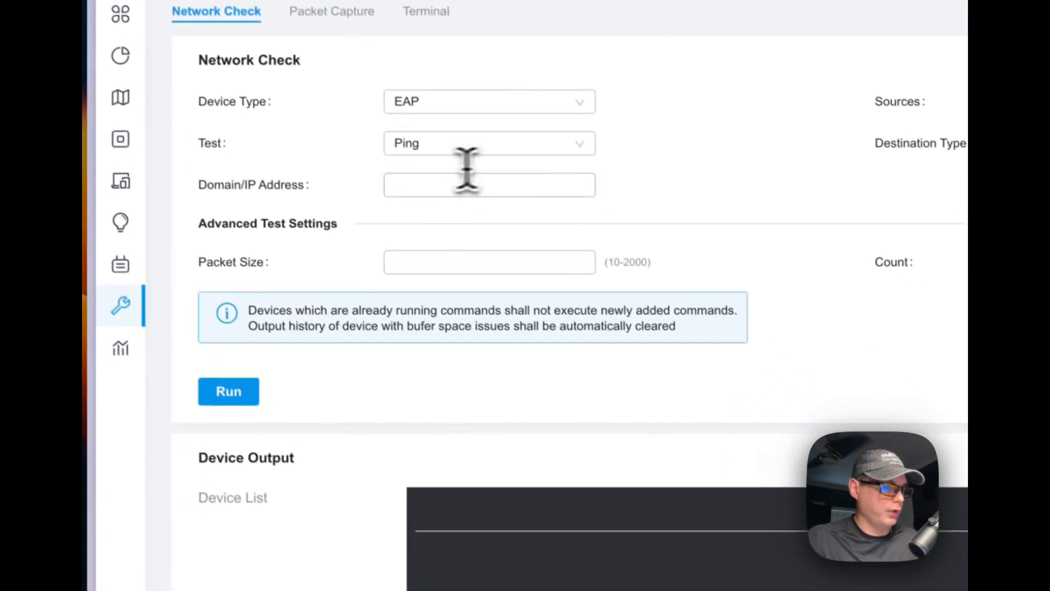
click(435, 184)
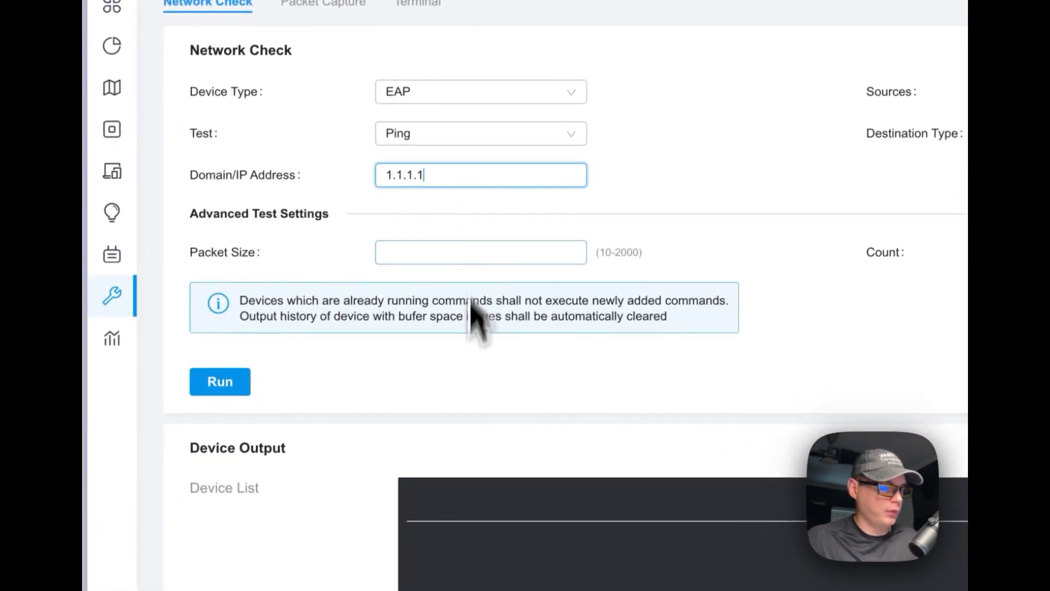
Enter ping target 1.1.1.1, packet size 300 and count 1, then cancel the empty source chooser
text(1.1.1.1)
click(234, 383)
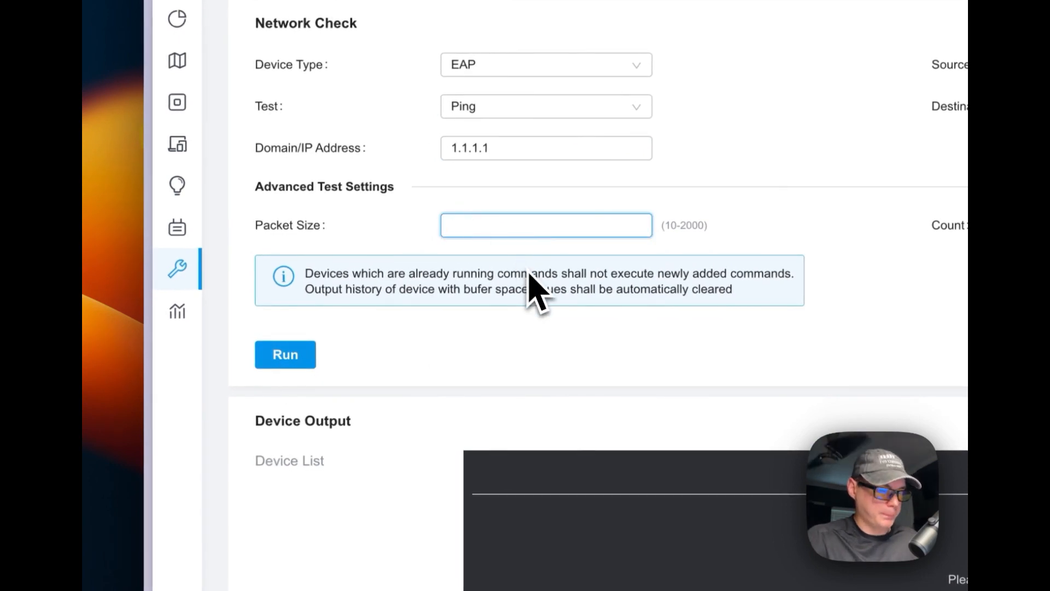
text(30)
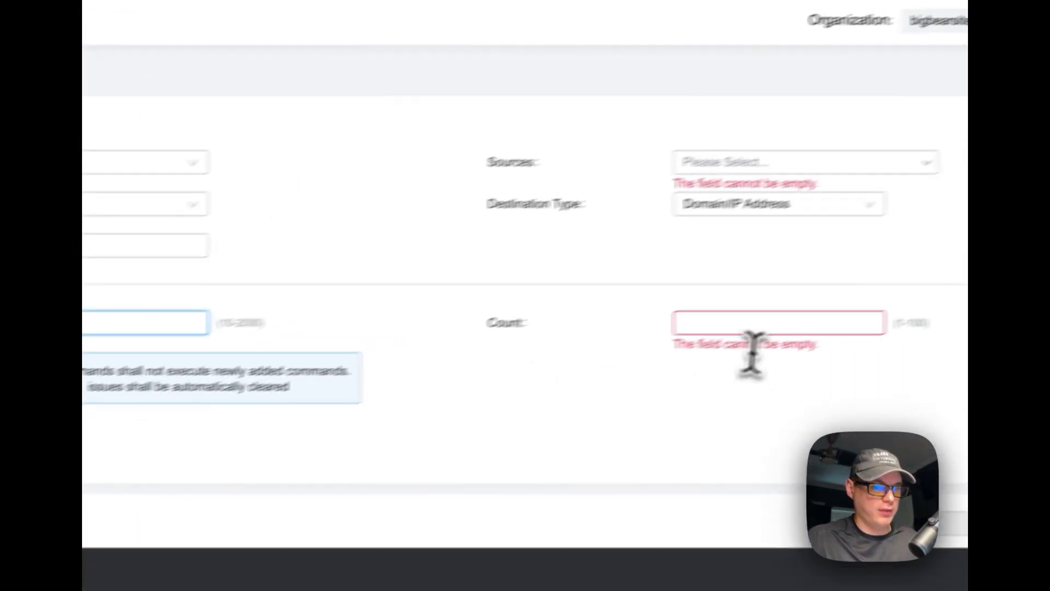
click(669, 343)
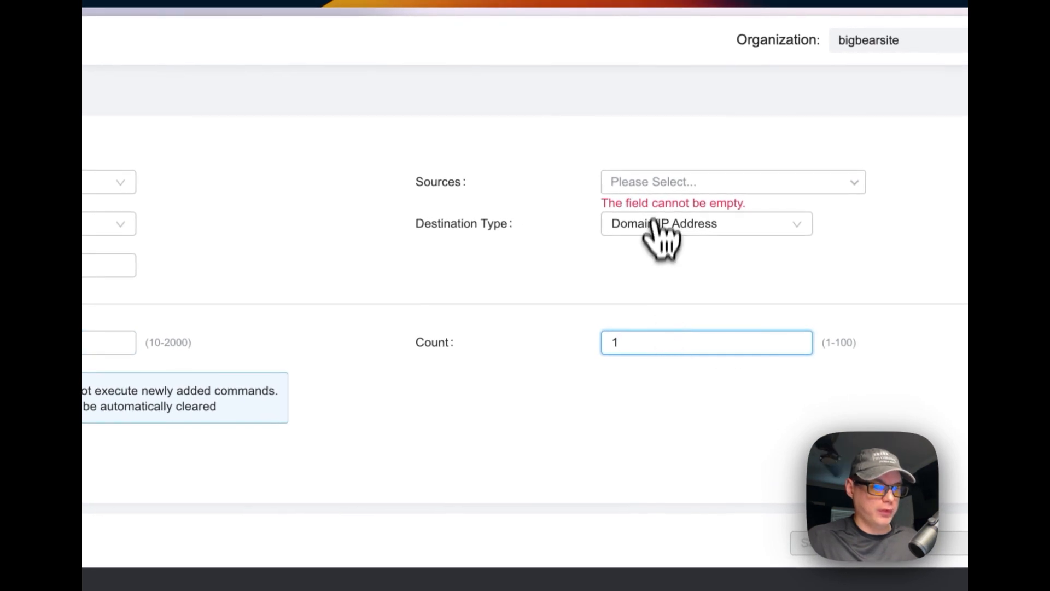
click(659, 182)
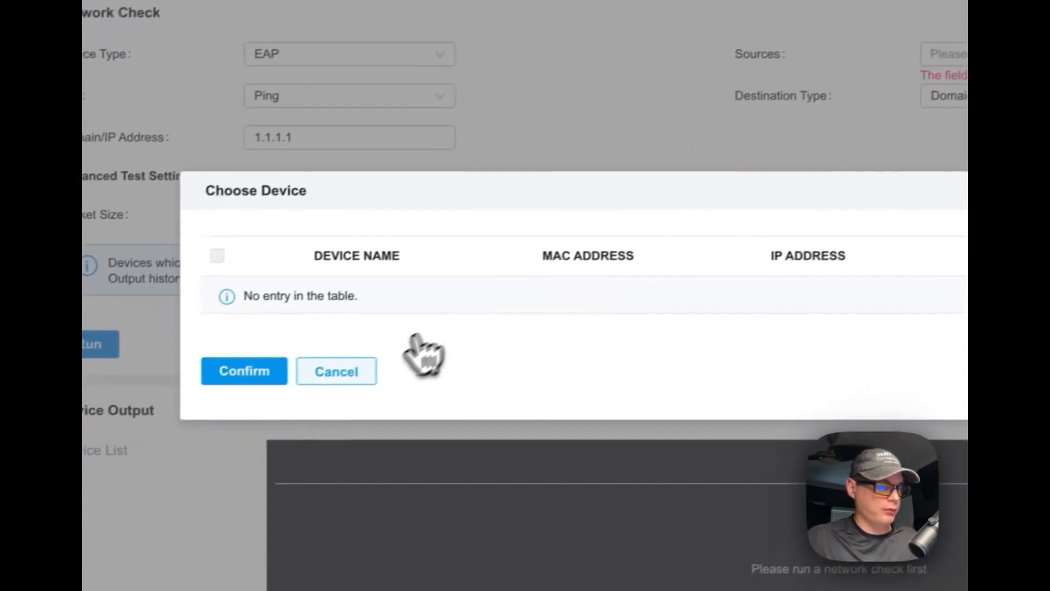
click(337, 371)
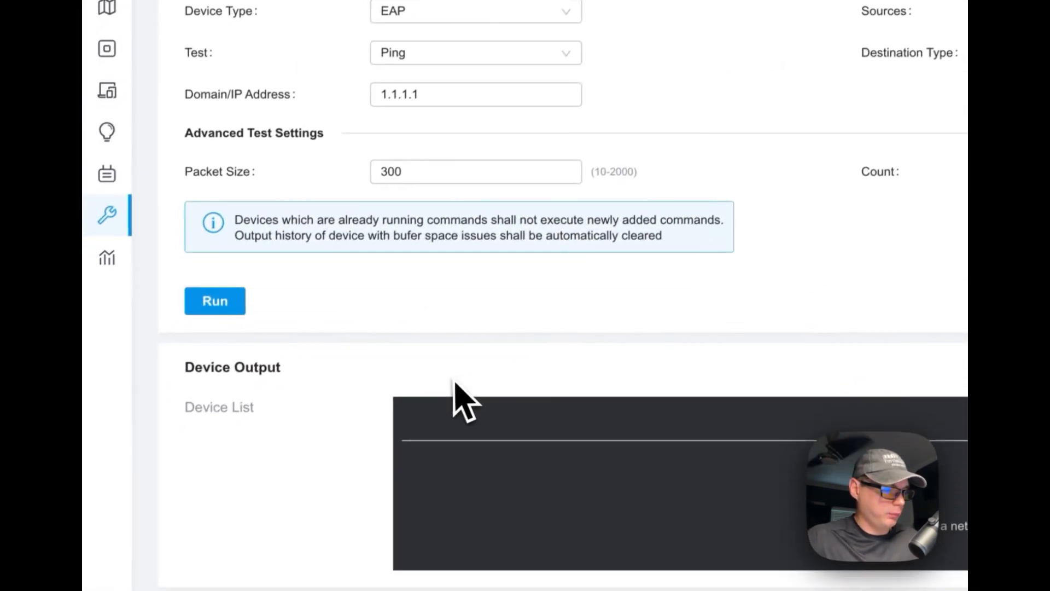
click(211, 298)
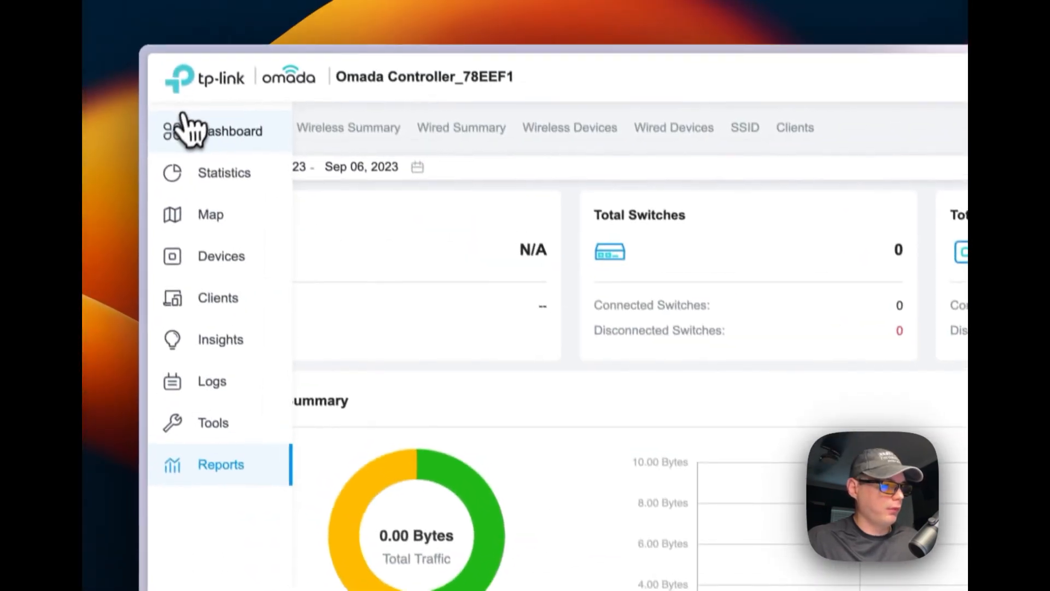
Return to the bigbearsite Dashboard and scroll through its zero-device overview
click(247, 150)
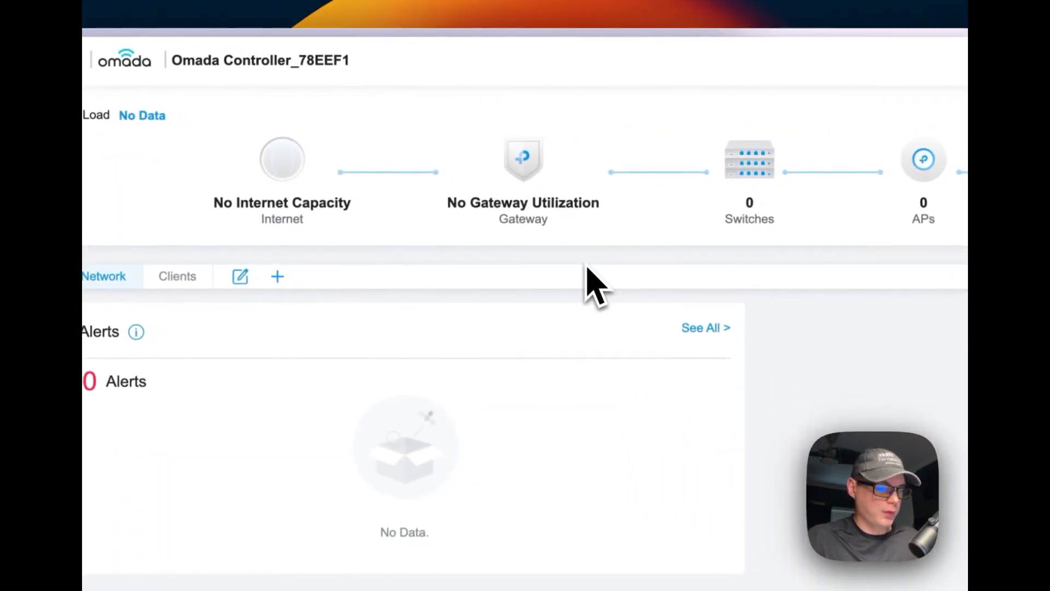
scroll(441, 349, down, 5)
scroll(412, 325, up, 5)
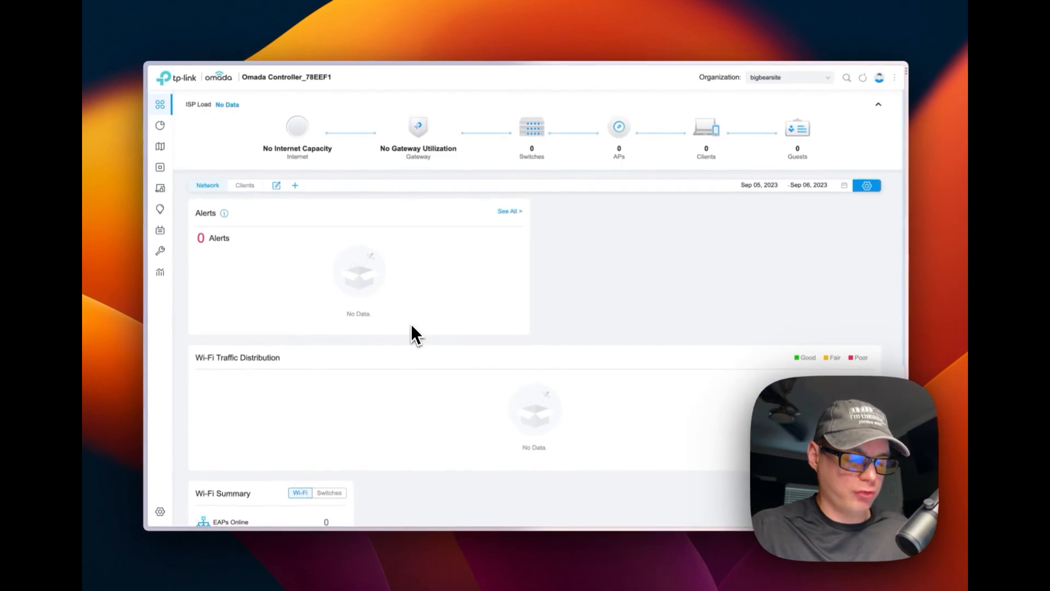